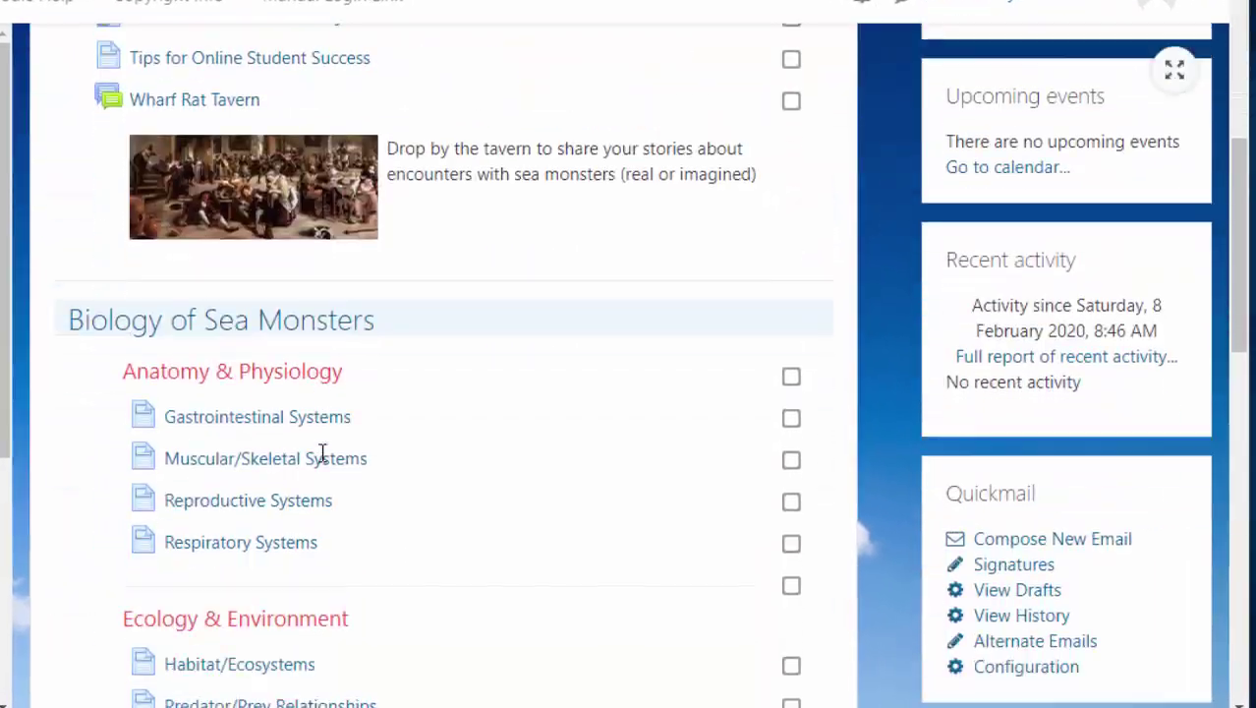
Turn course editing on and move Sea Monsters of the Orkney Islands directly above the Top ten terrifying prehistoric sea creatures (video) page.
scroll(323, 453, up, 5)
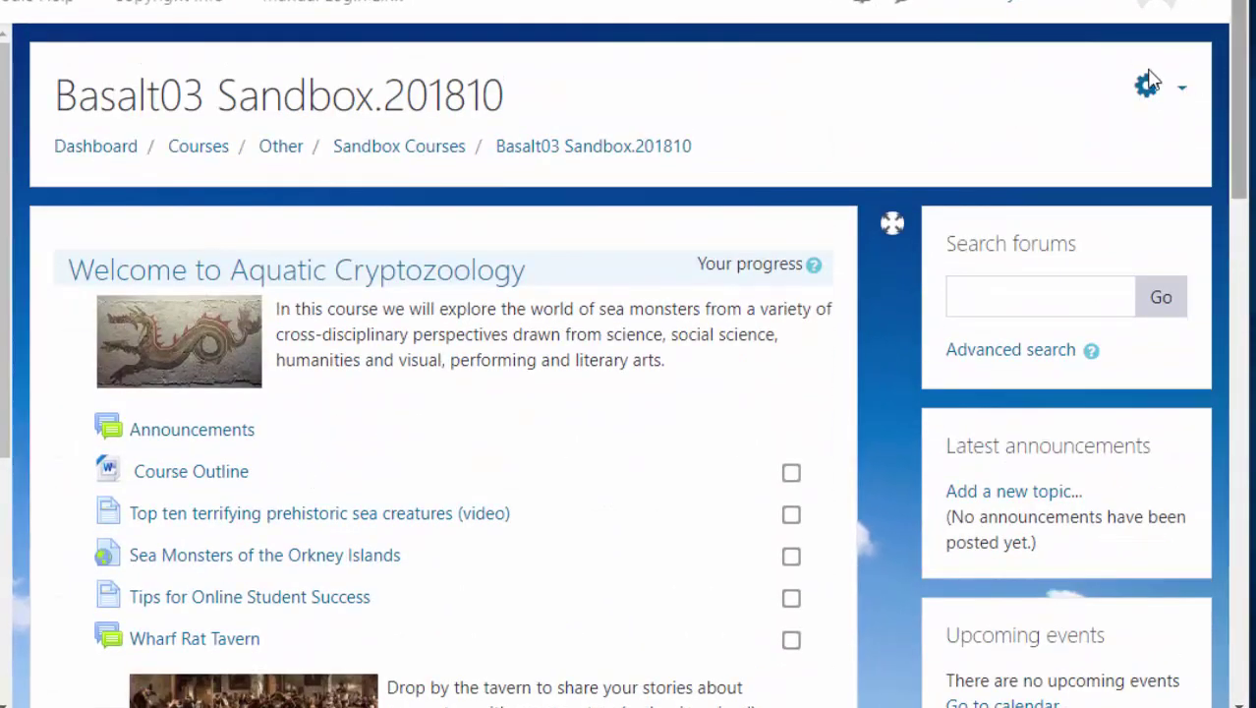
click(1179, 90)
click(1047, 175)
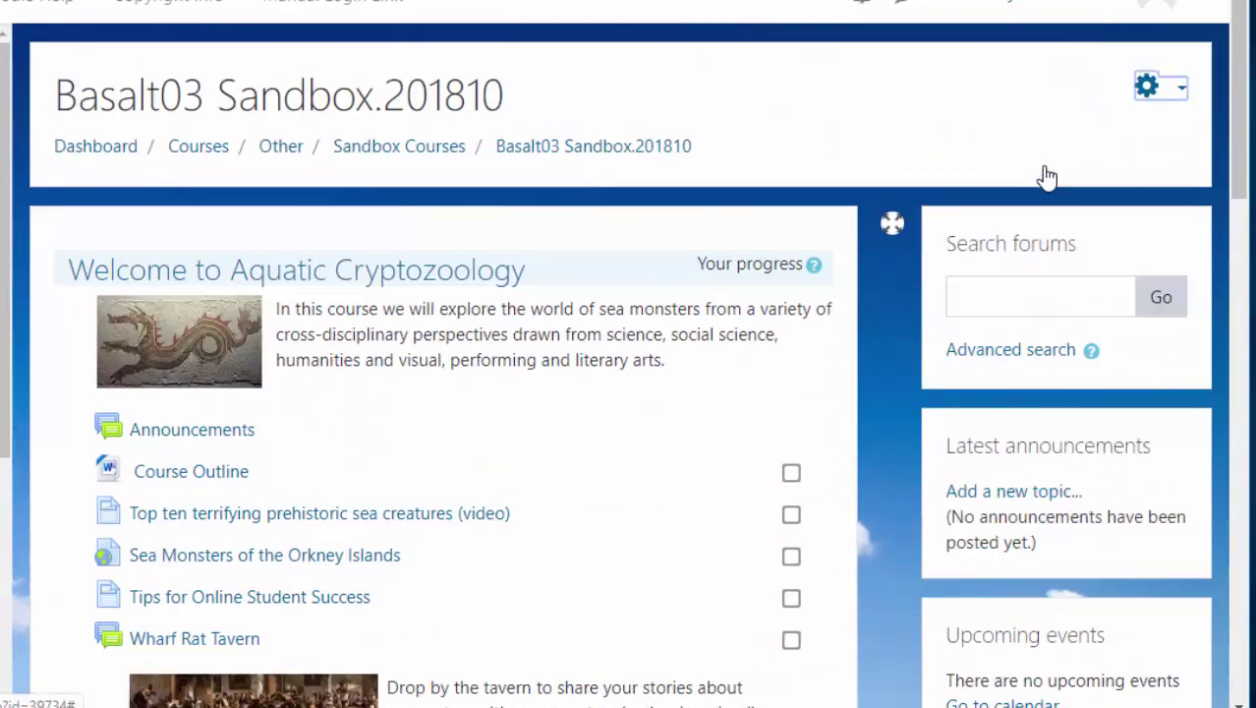
scroll(413, 386, down, 1)
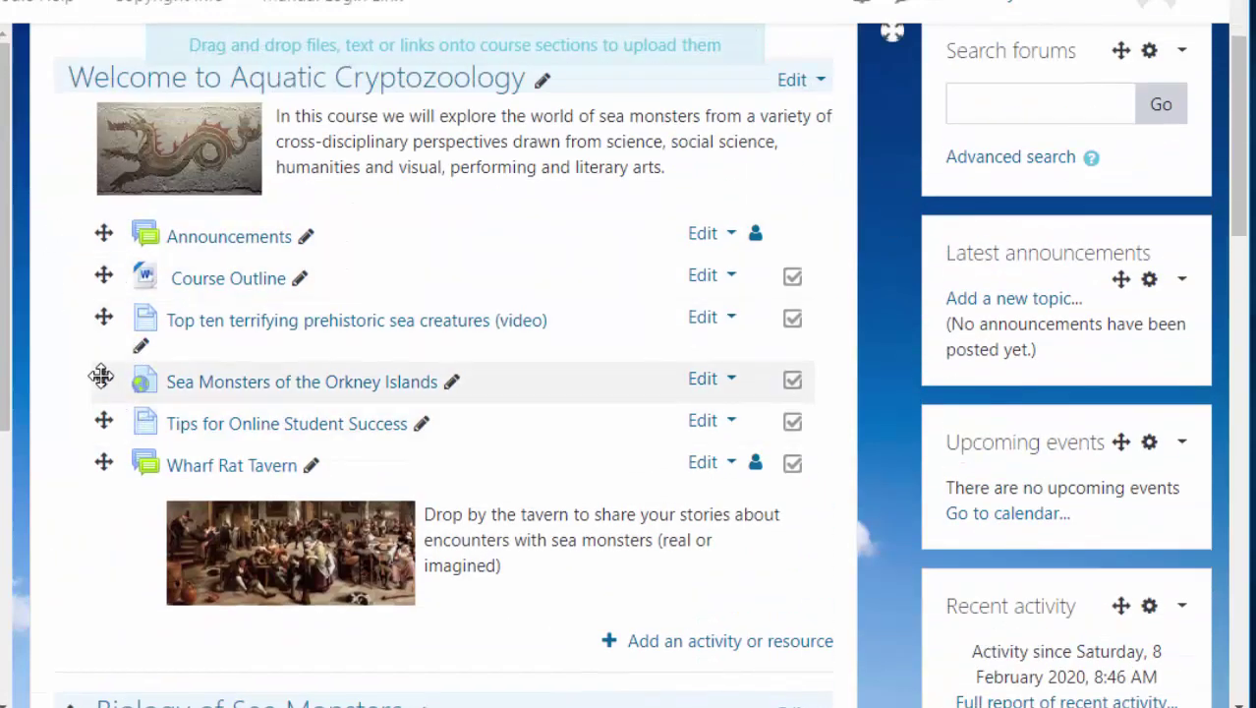
drag(101, 370, 102, 317)
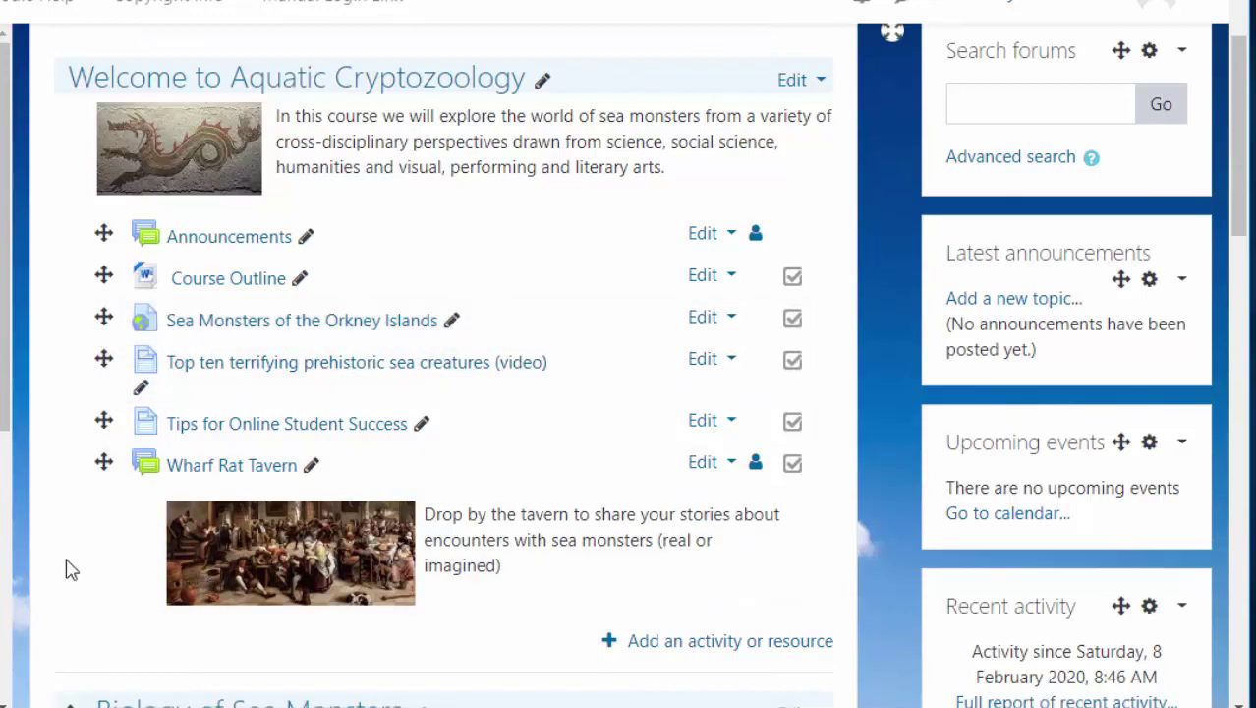
Move the Tips for Online Student Success page below the Wharf Rat Tavern forum in the Welcome to Aquatic Cryptozoology section.
scroll(246, 374, down, 2)
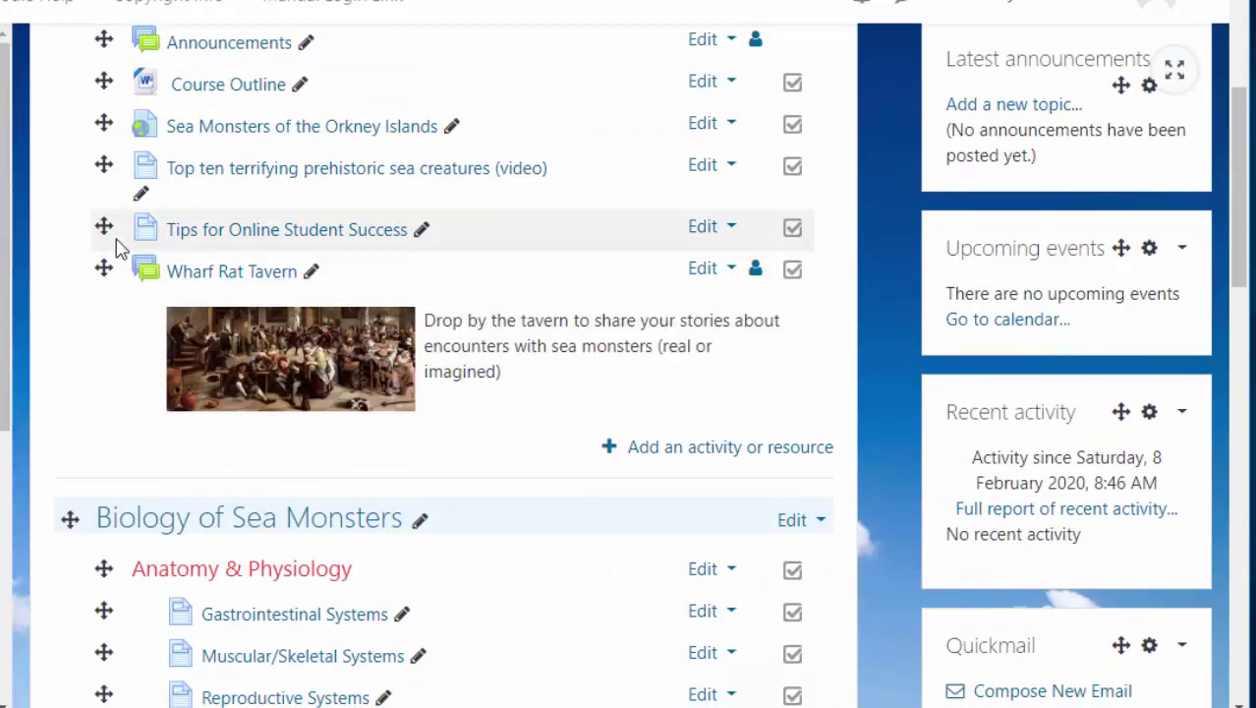
drag(104, 263, 100, 395)
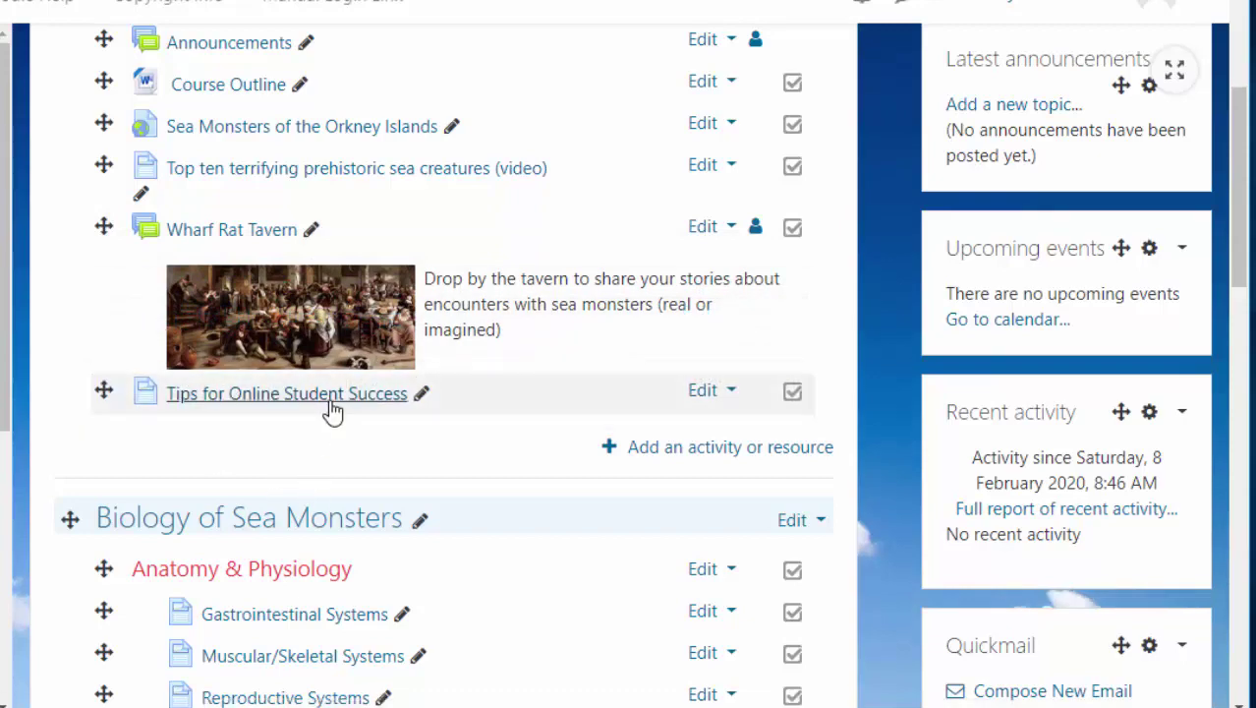
scroll(418, 391, up, 2)
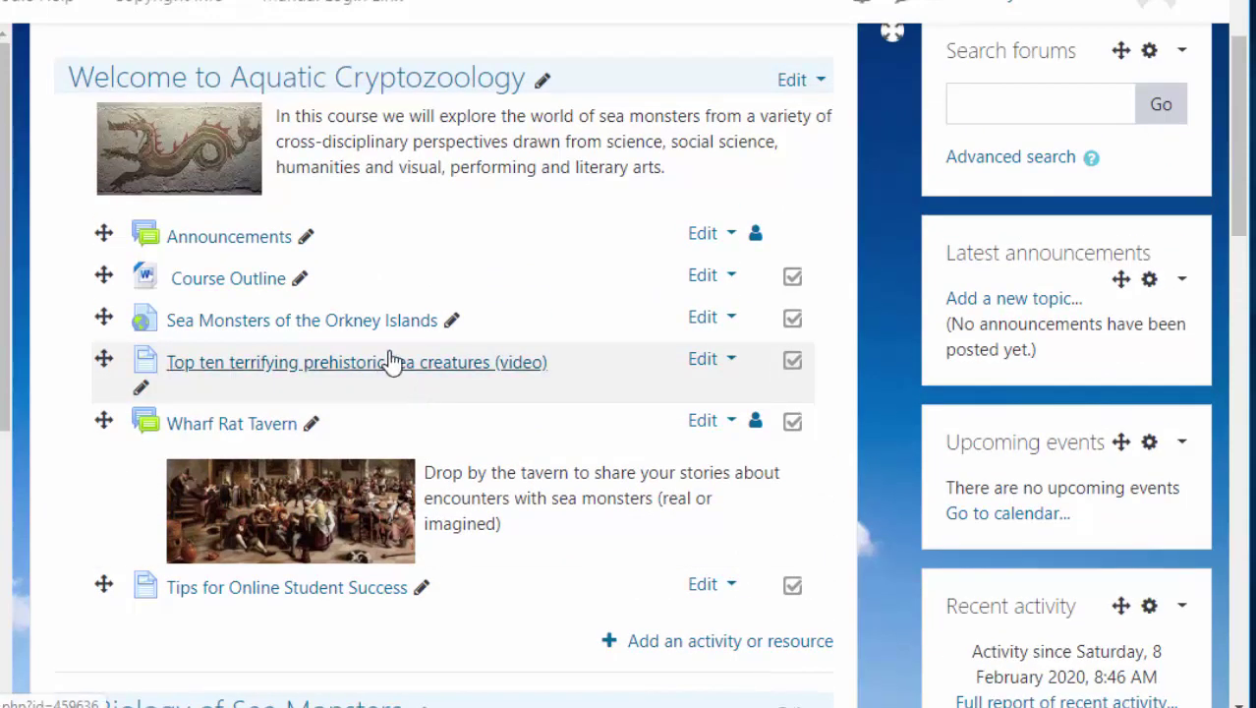
Try to move the Tips for Online Student Success page among the Anatomy & Physiology pages of the Biology of Sea Monsters section.
scroll(433, 411, down, 2)
scroll(439, 409, down, 4)
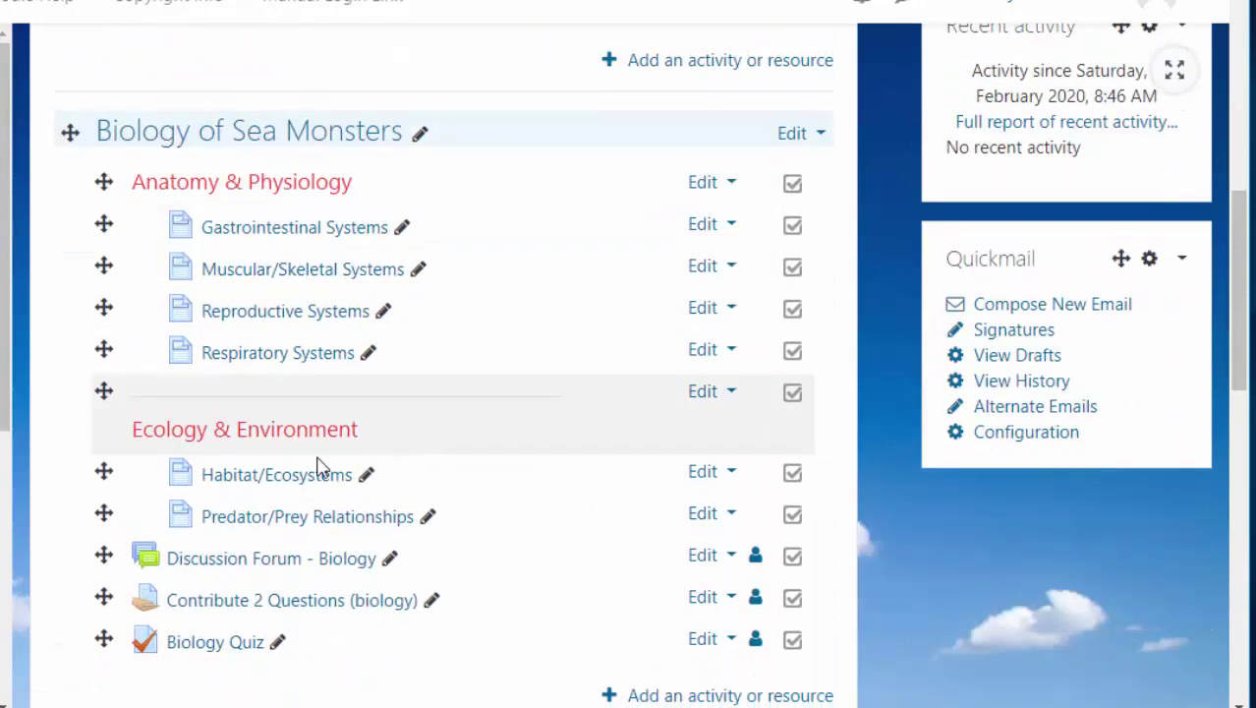
scroll(394, 381, up, 6)
scroll(393, 381, down, 4)
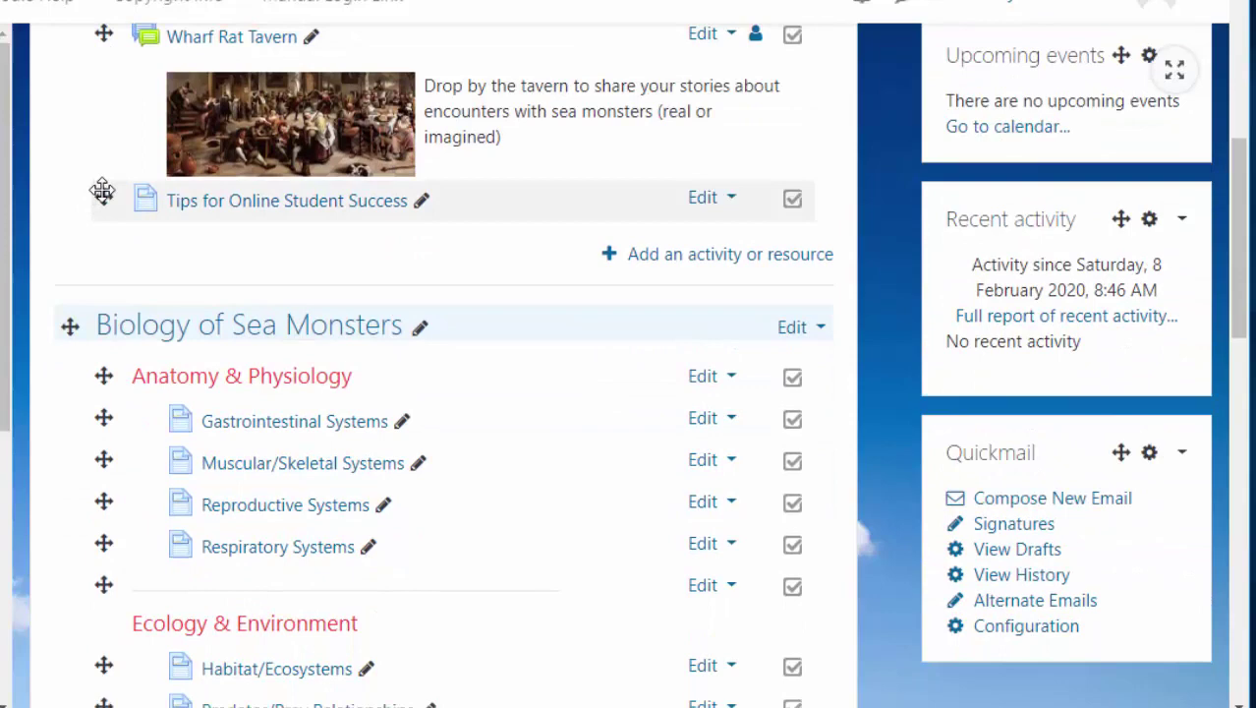
drag(102, 199, 112, 491)
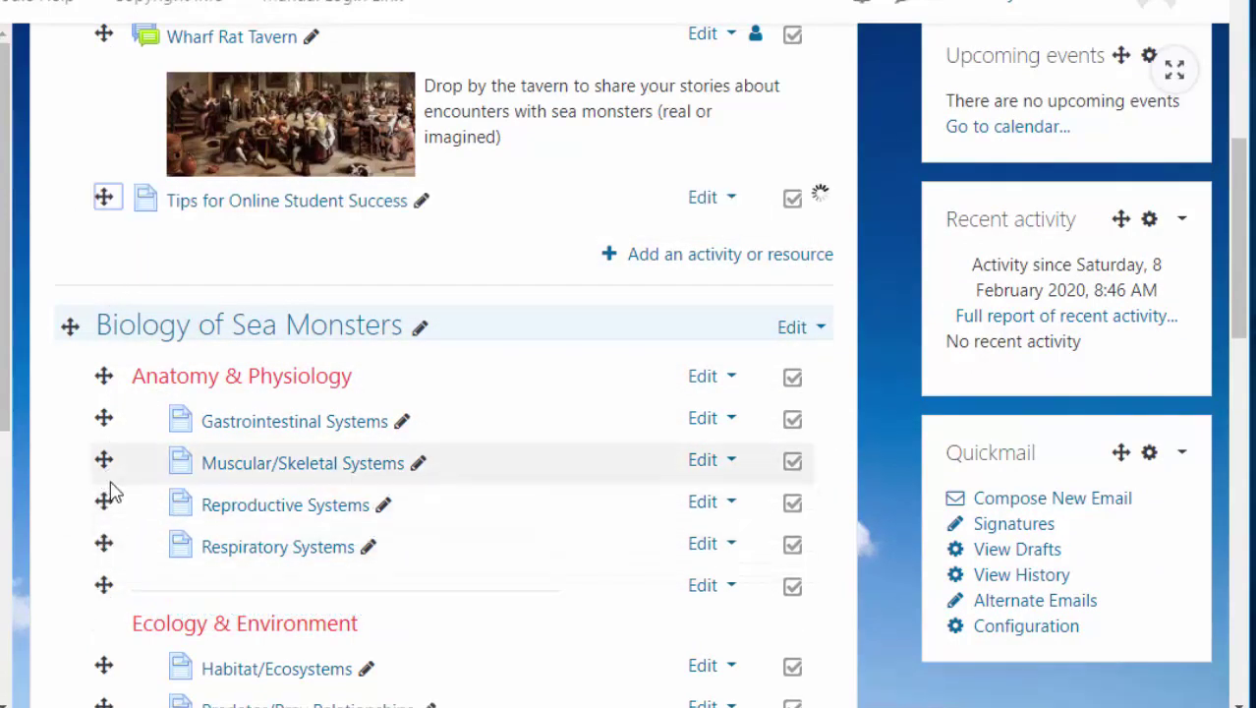
drag(99, 199, 107, 456)
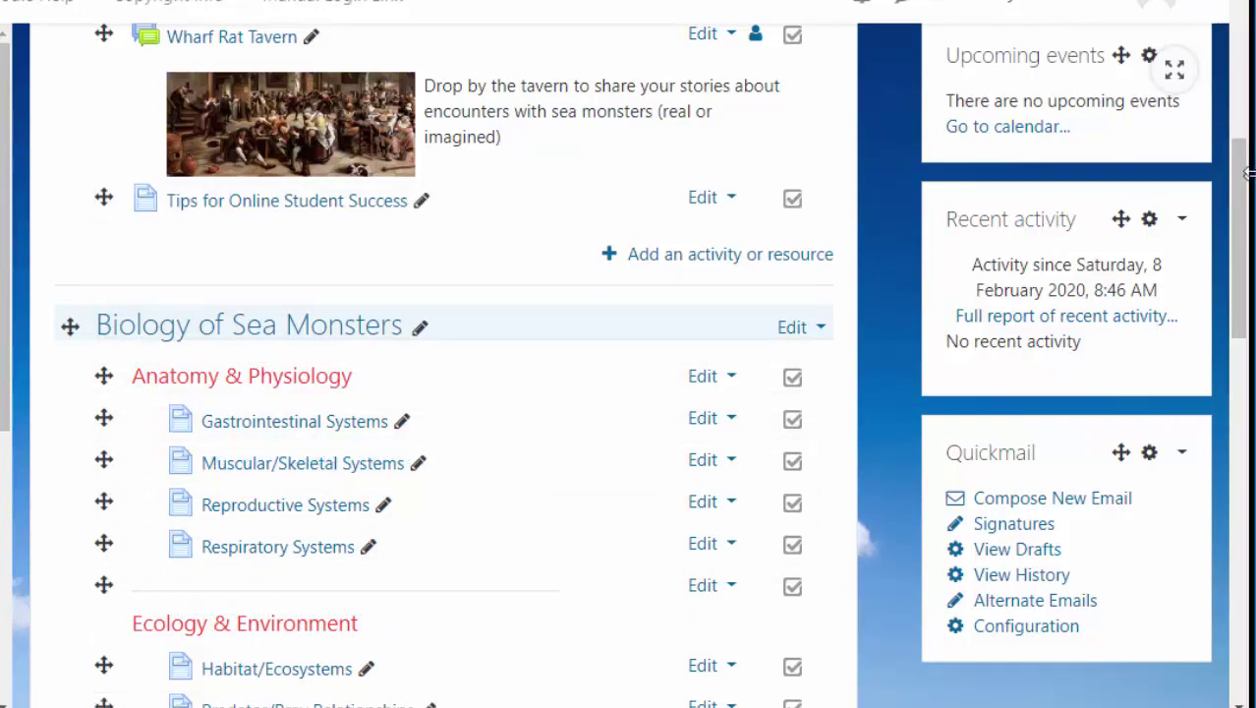
Turn editing off for the course and turn it back on.
scroll(1243, 134, up, 6)
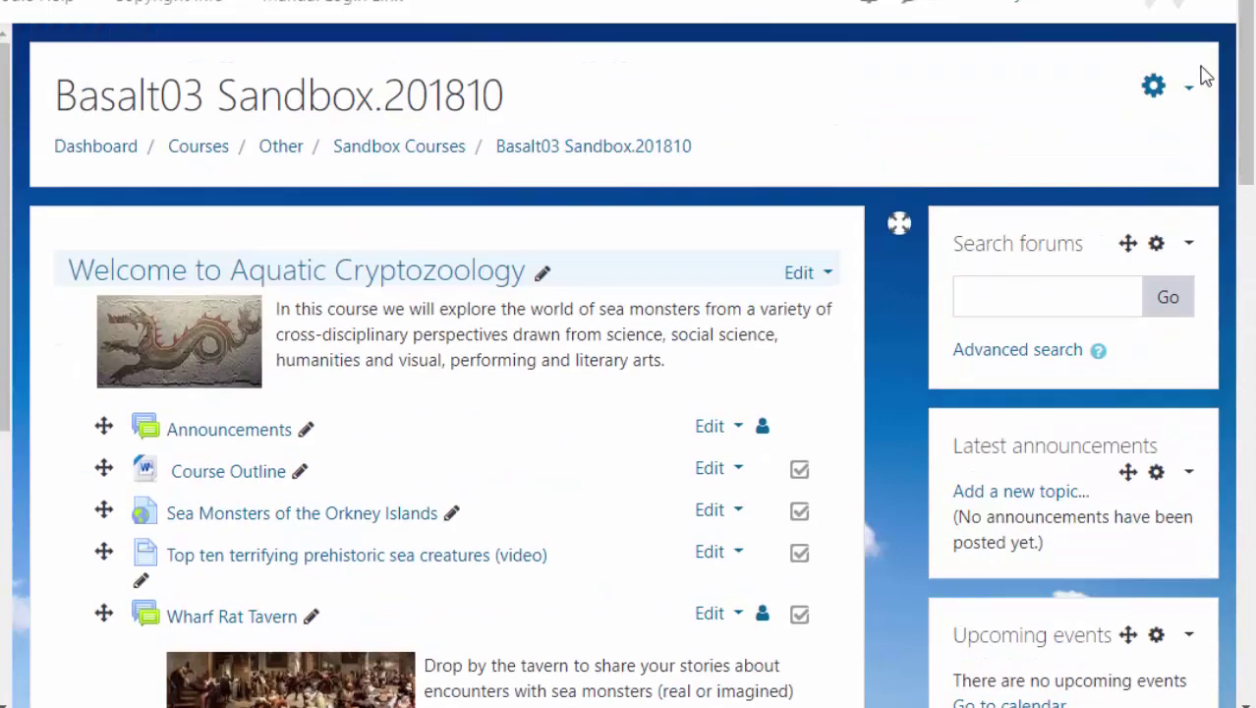
click(1189, 90)
click(1117, 169)
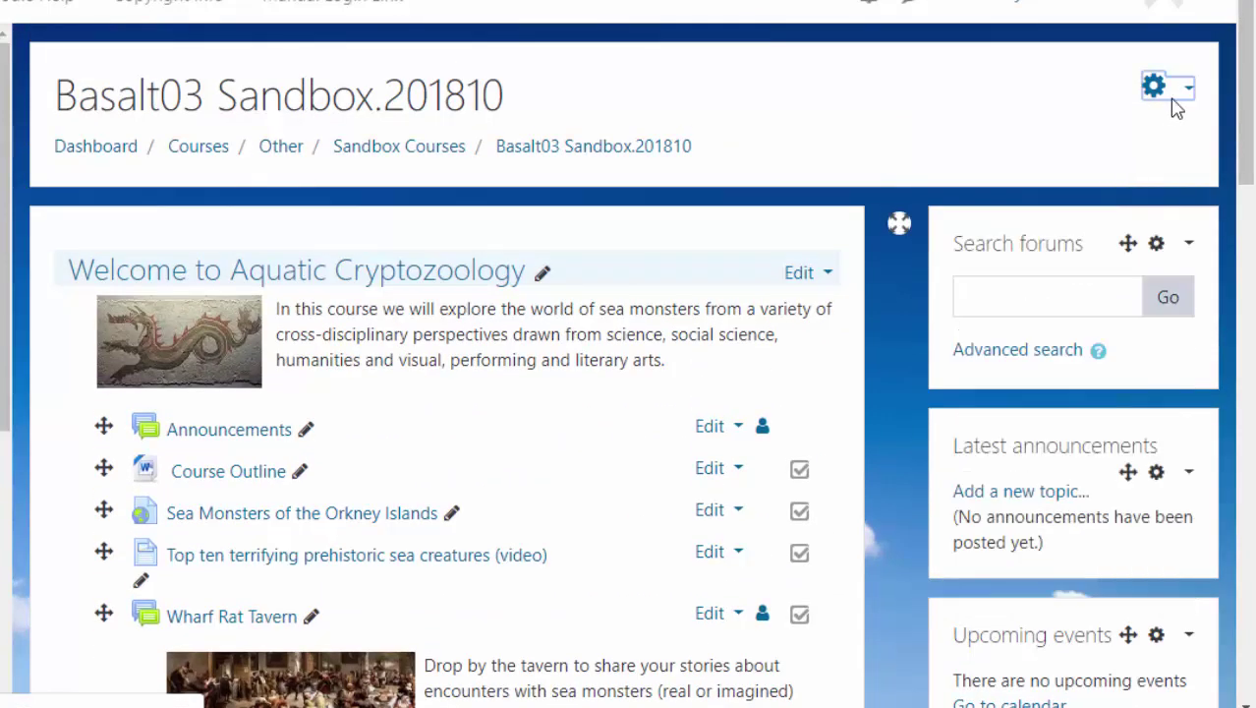
click(1188, 91)
click(1100, 174)
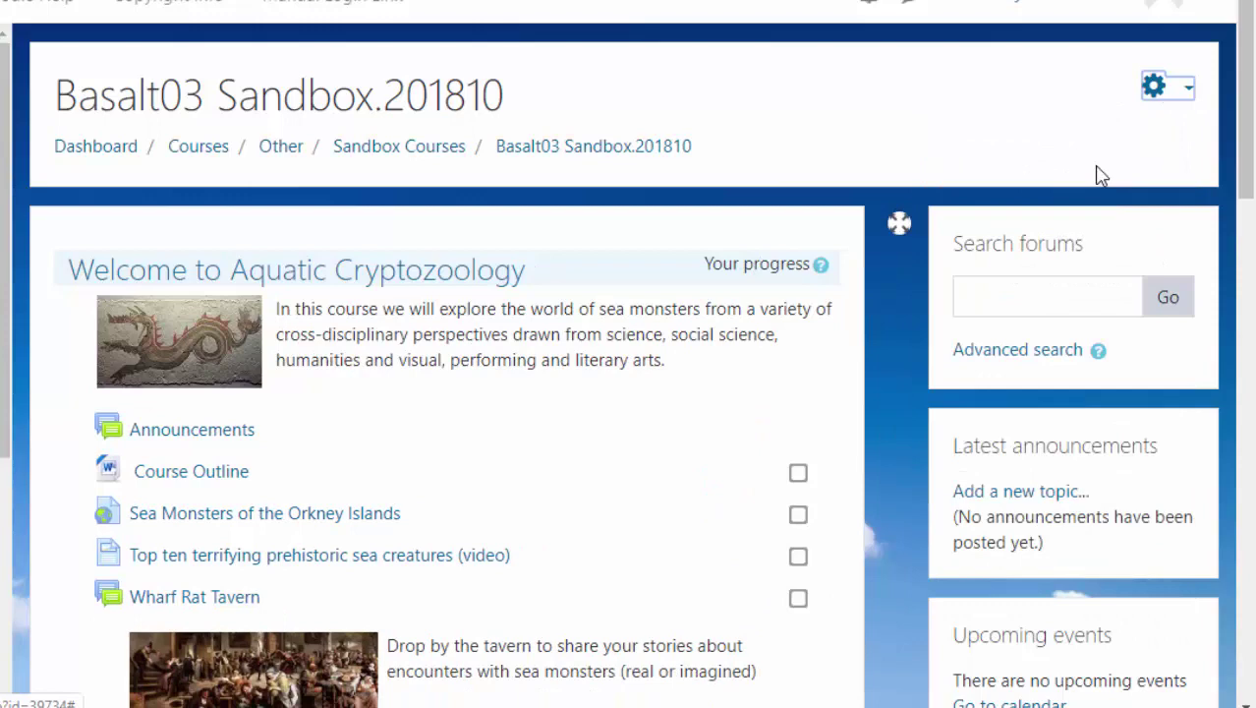
Move the Tips for Online Student Success page under the Anatomy & Physiology heading, and return it to the Welcome section above Wharf Rat Tavern.
scroll(21, 88, down, 5)
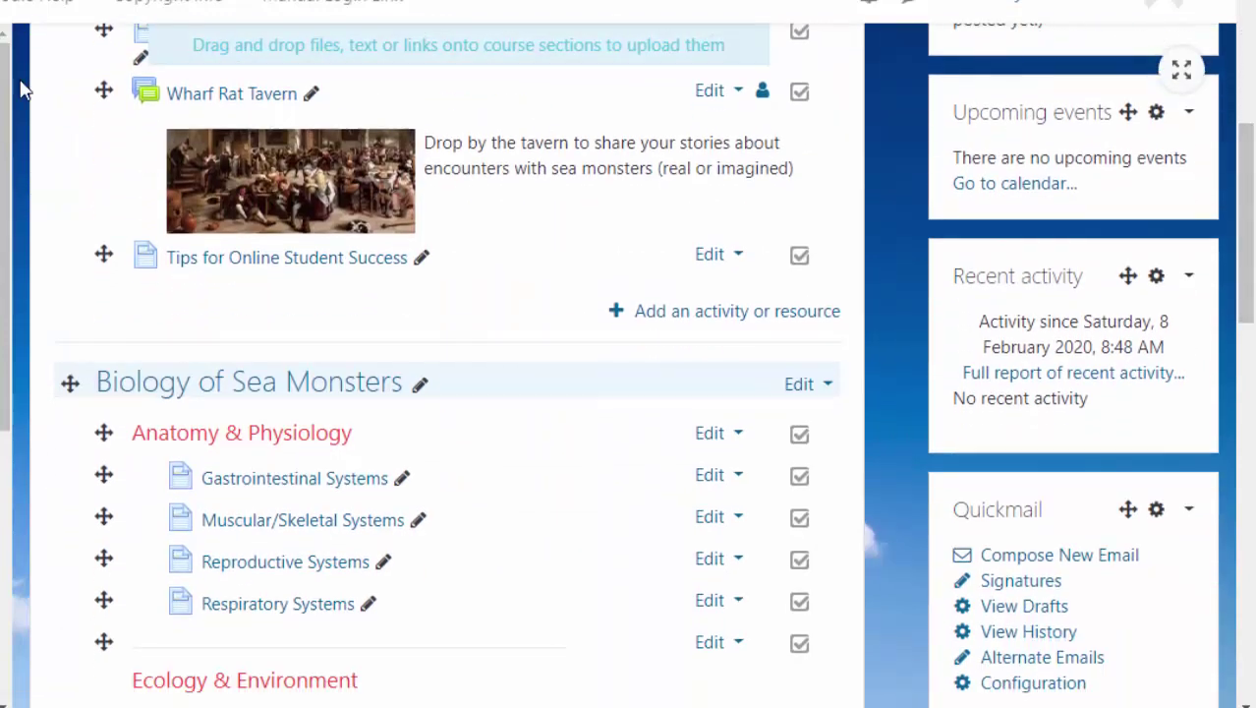
drag(104, 254, 102, 483)
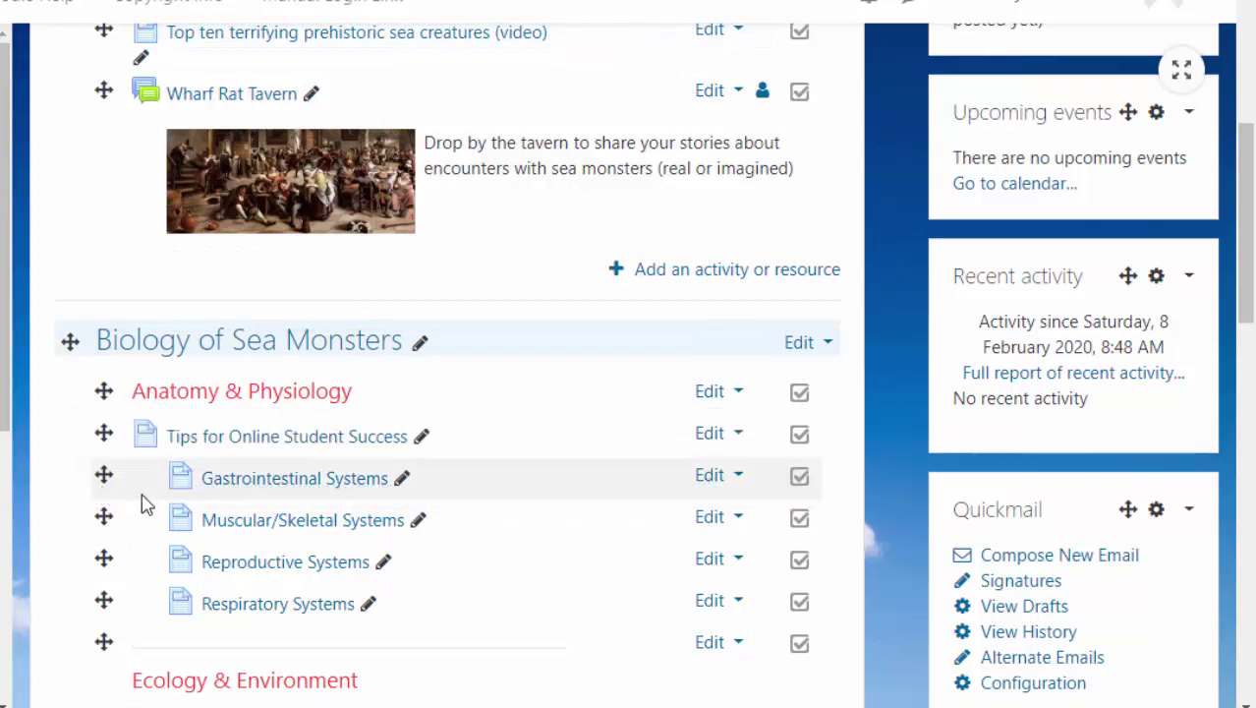
drag(98, 430, 98, 212)
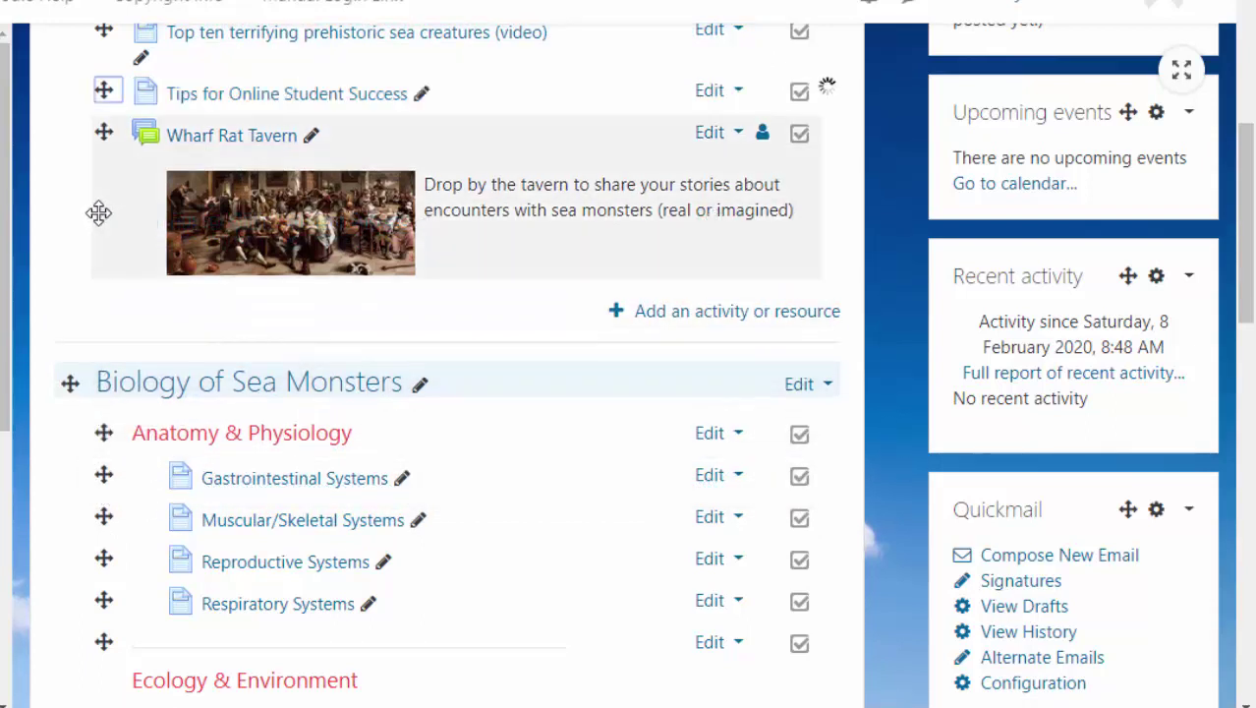
Move the Tips for Online Student Success page to the Final Projects section, choosing the destination after the Special Topic Presentation assignment.
click(102, 89)
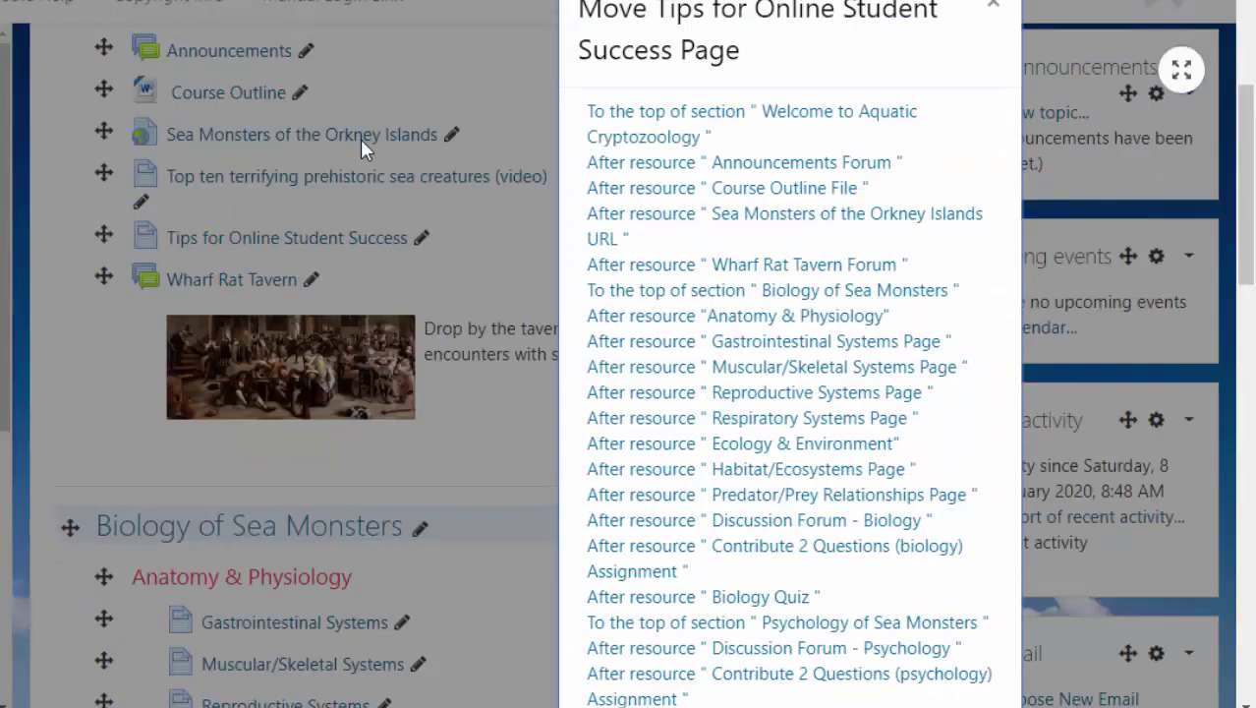
click(999, 10)
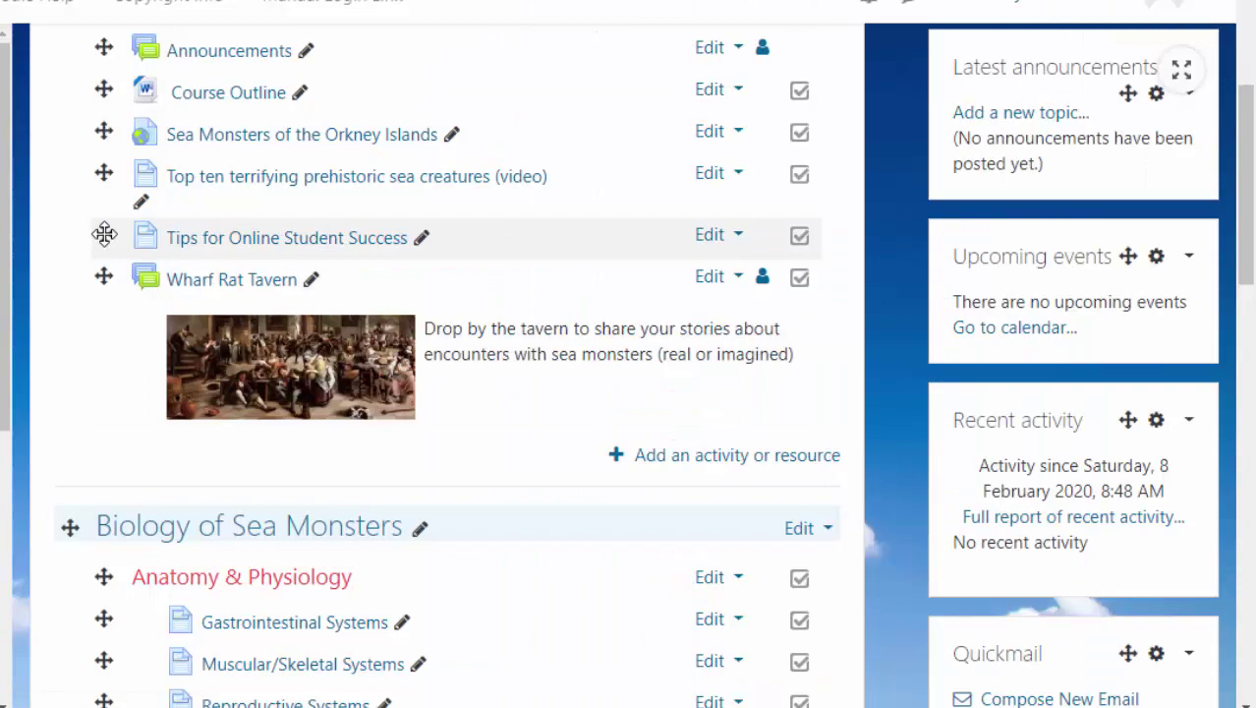
click(105, 233)
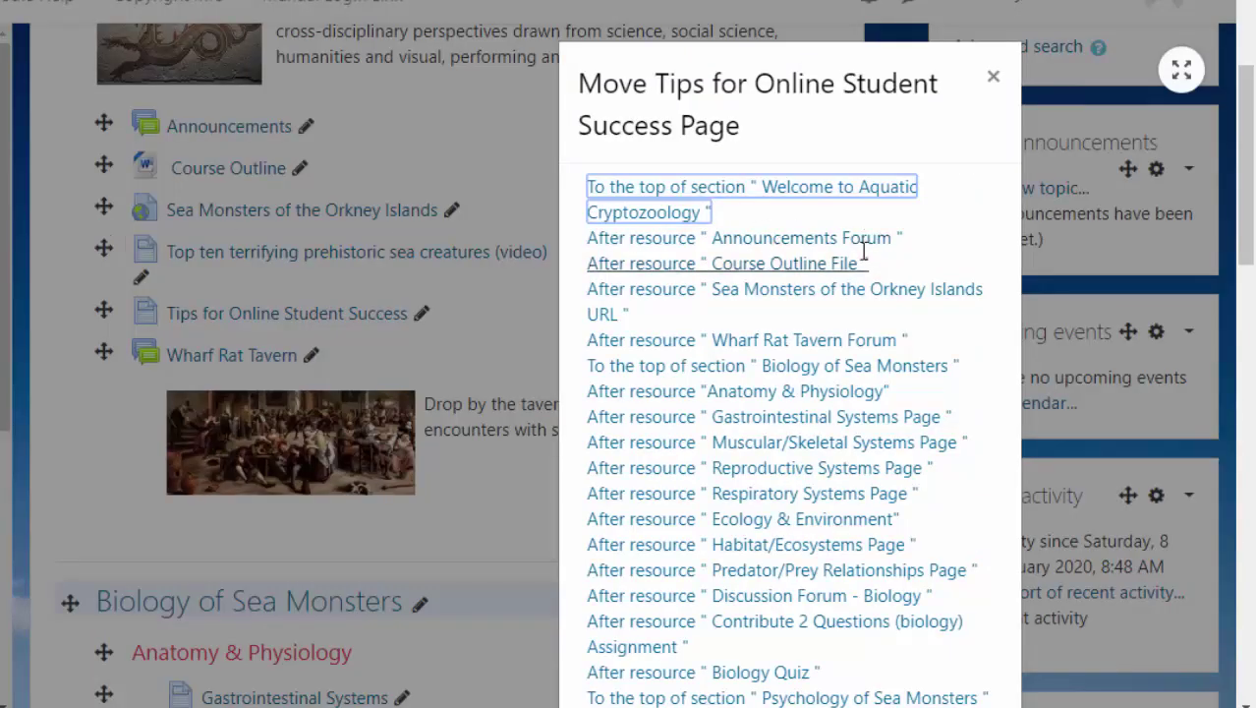
scroll(860, 257, down, 8)
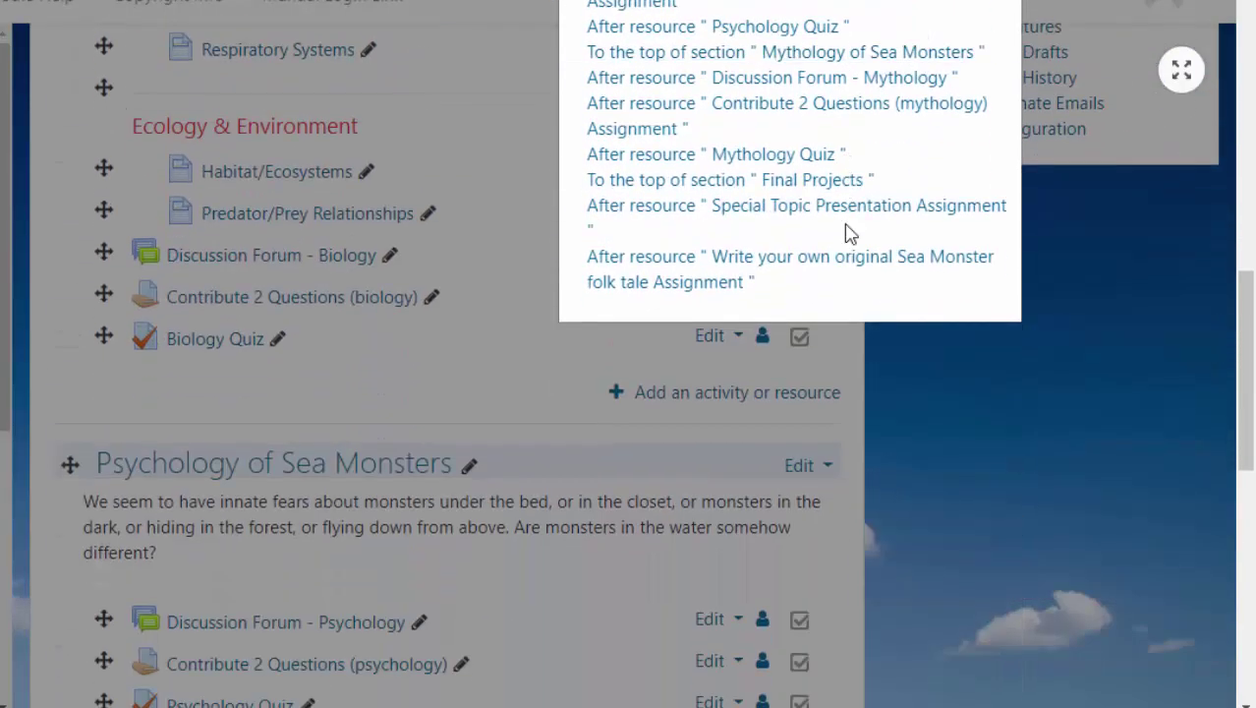
scroll(850, 233, up, 10)
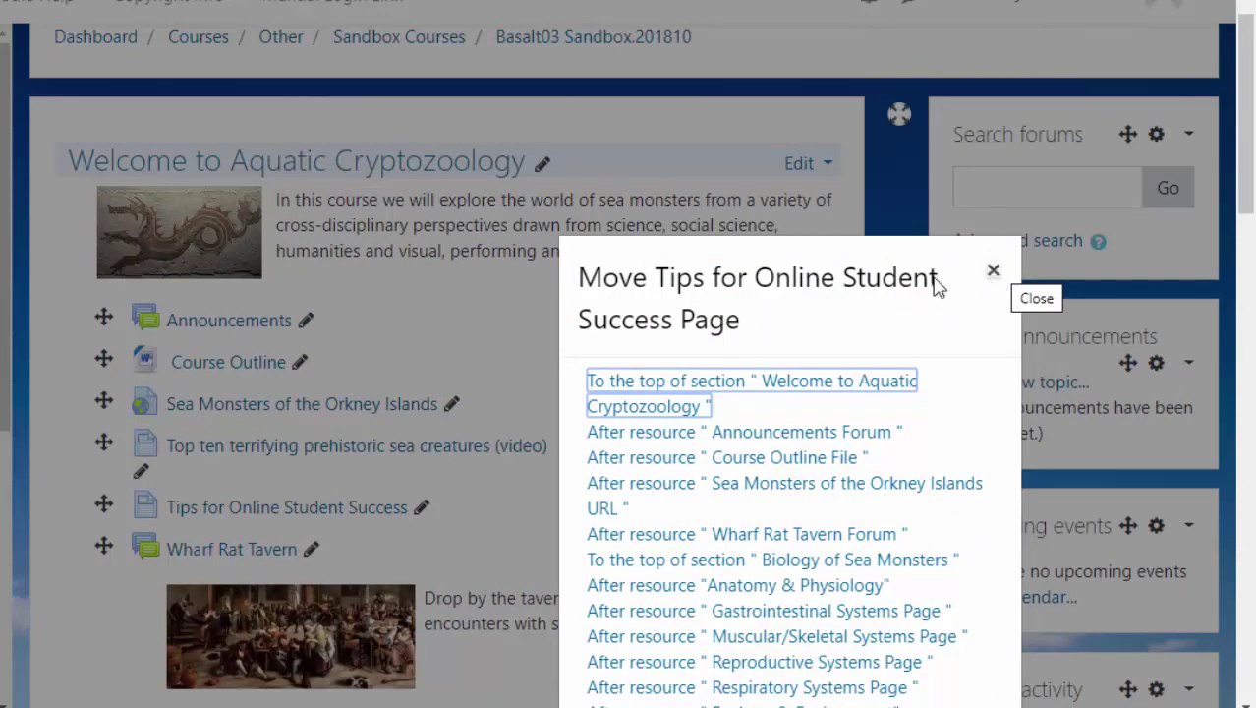
scroll(939, 285, down, 8)
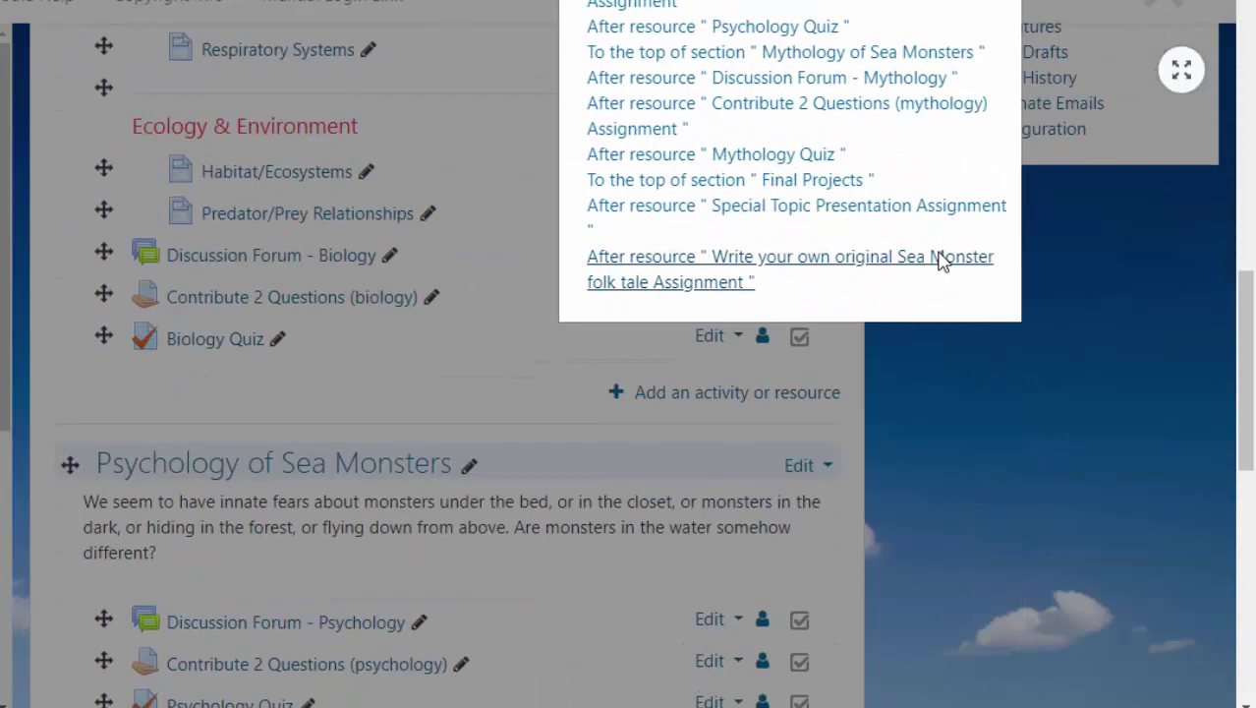
click(808, 206)
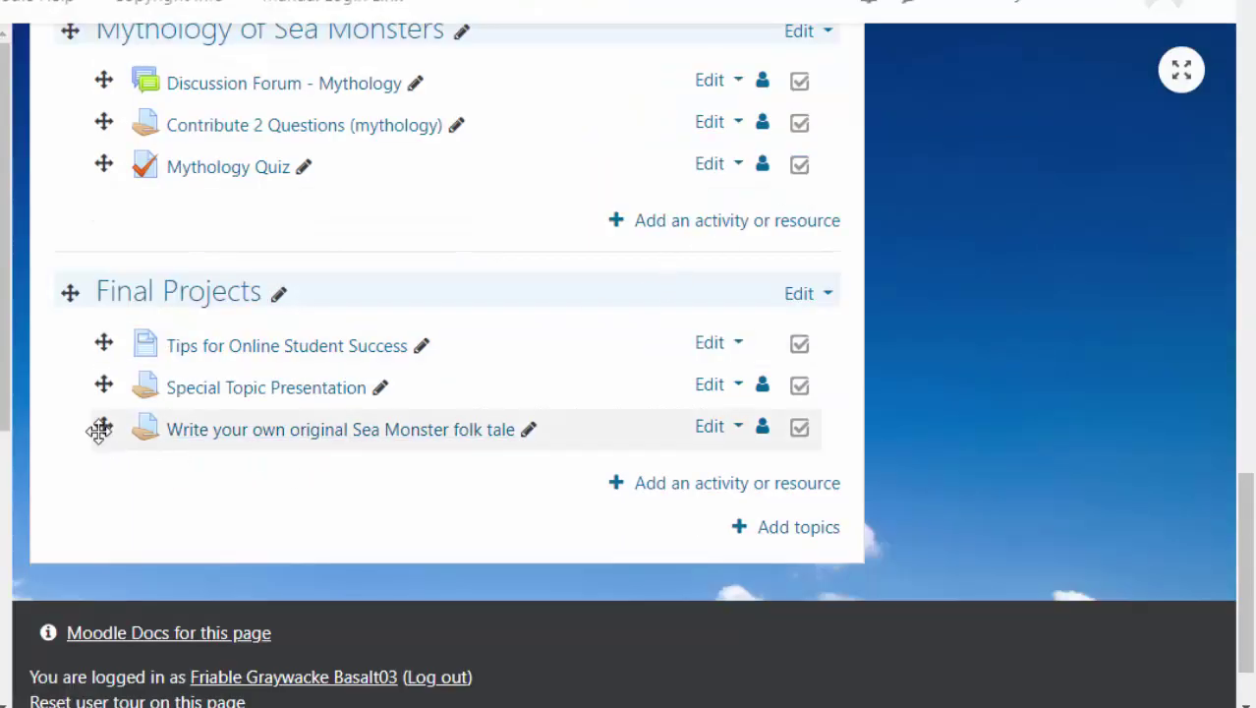
Return the Tips for Online Student Success page to the Welcome section, choosing the destination after Top ten terrifying prehistoric sea creatures (video).
click(105, 343)
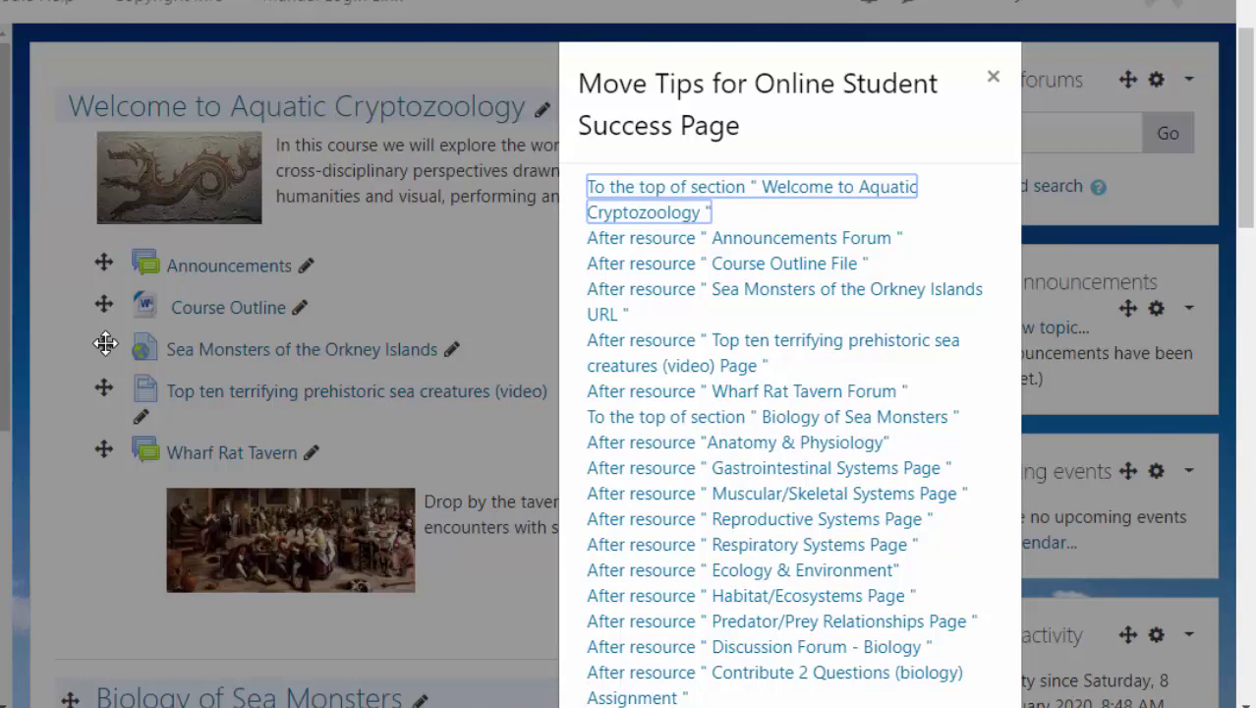
click(678, 343)
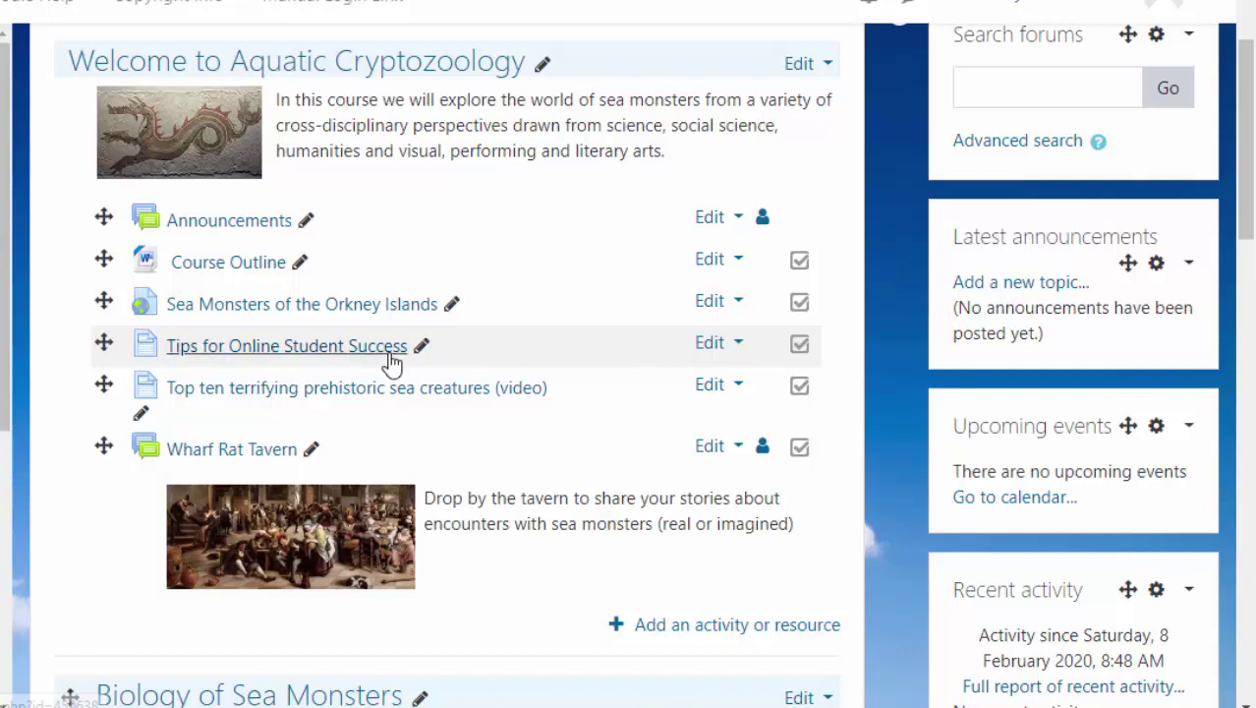
click(105, 388)
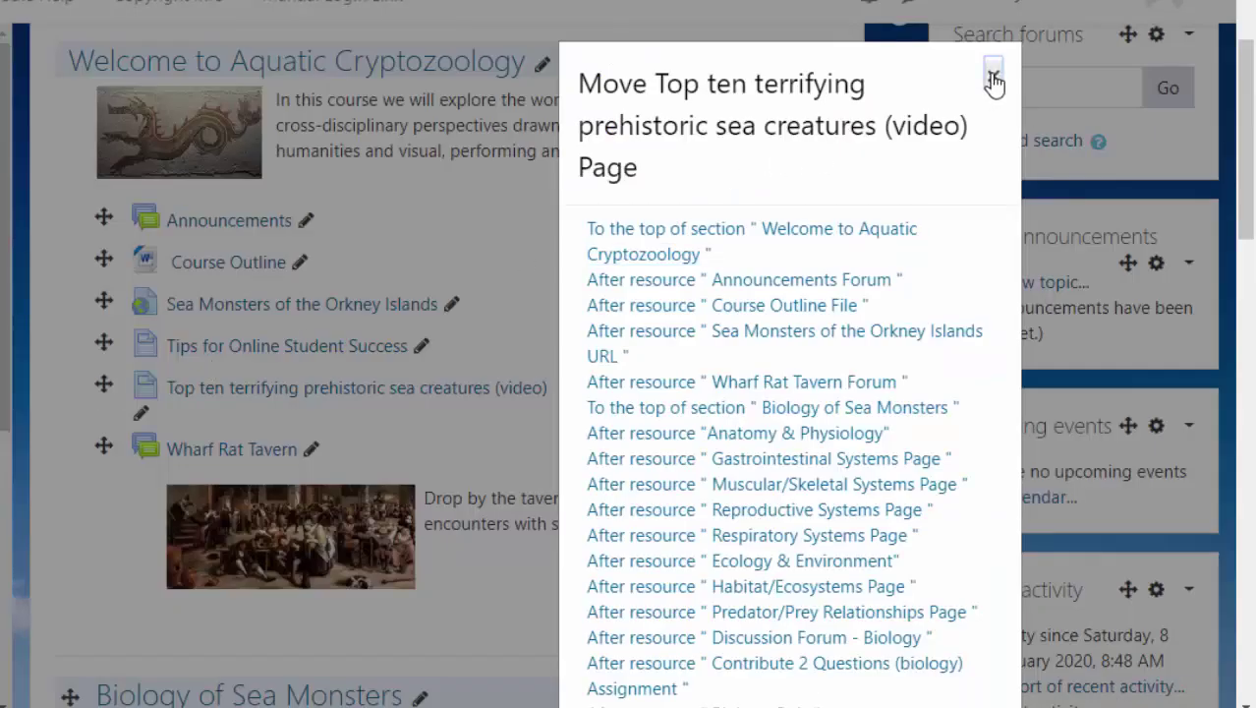
click(993, 79)
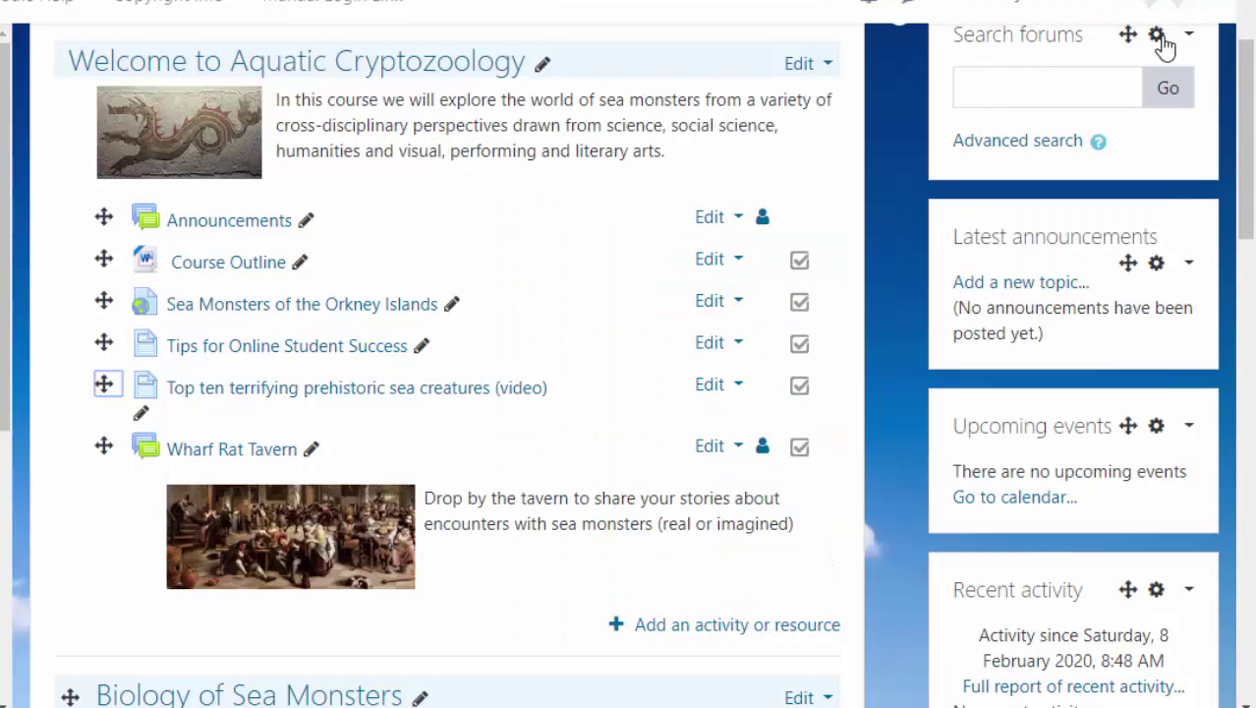
Change the course format to Collapsed Topics in the course settings and save the change.
scroll(1243, 131, up, 2)
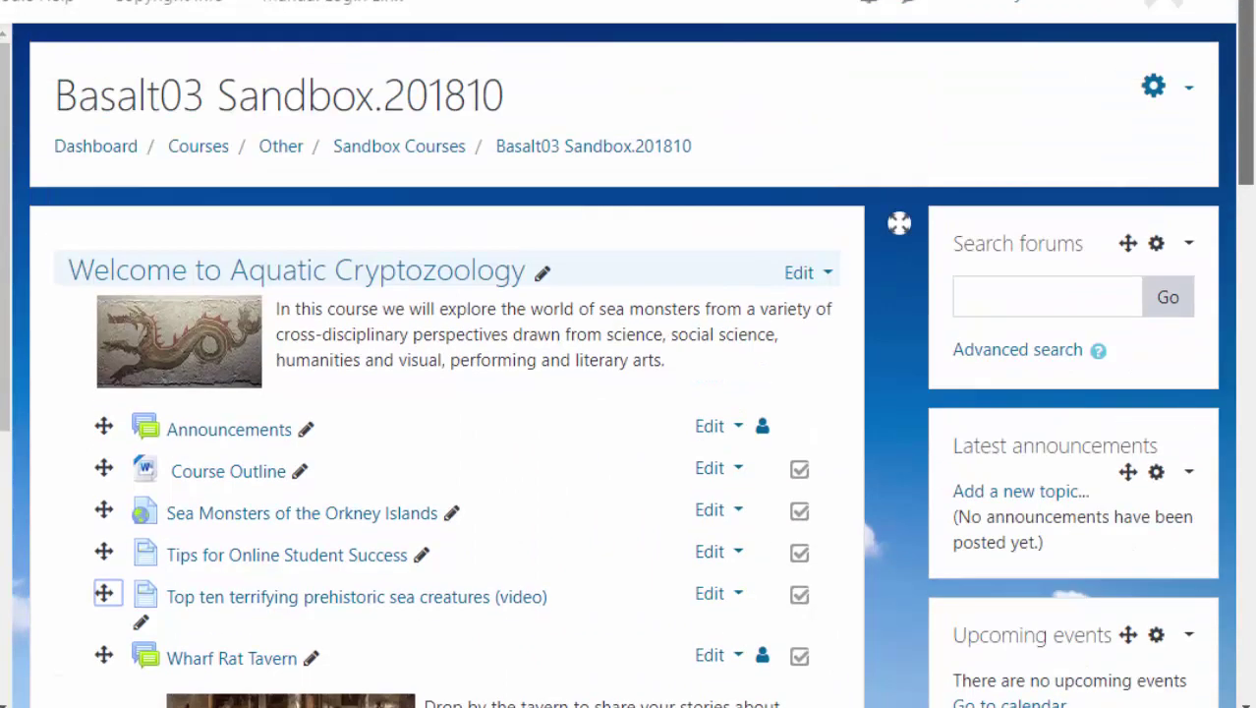
click(1190, 94)
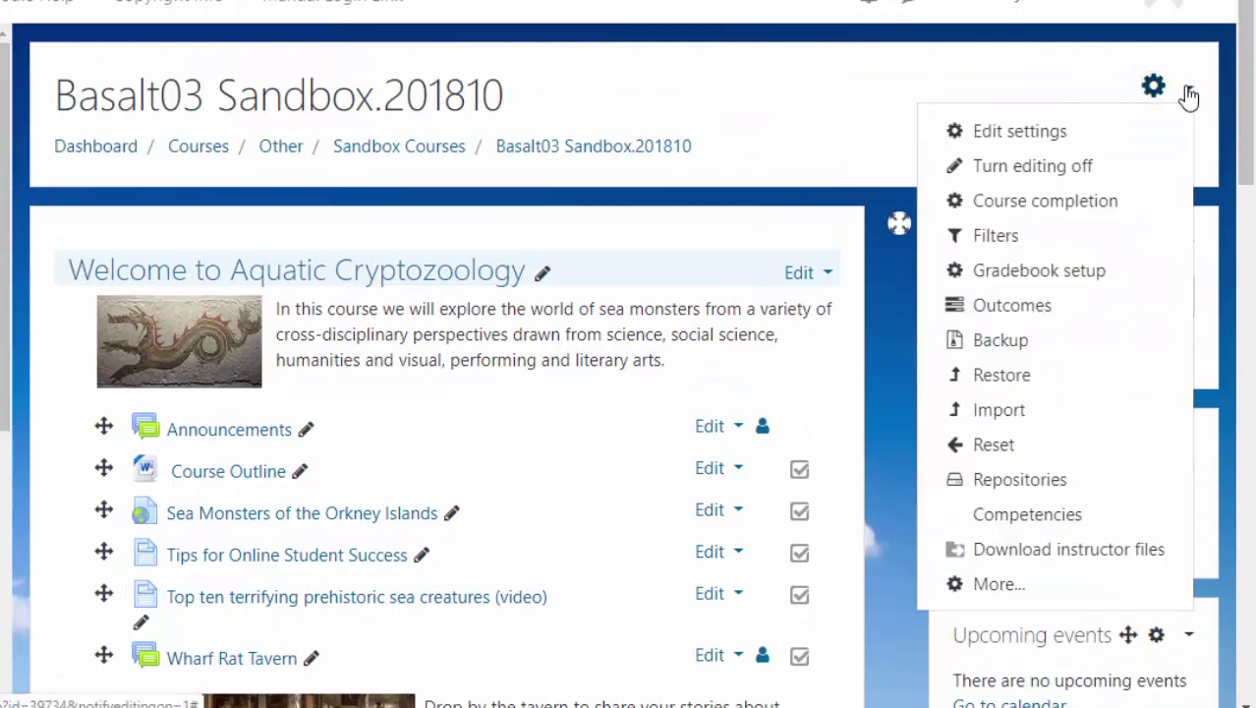
click(1022, 137)
scroll(521, 275, down, 15)
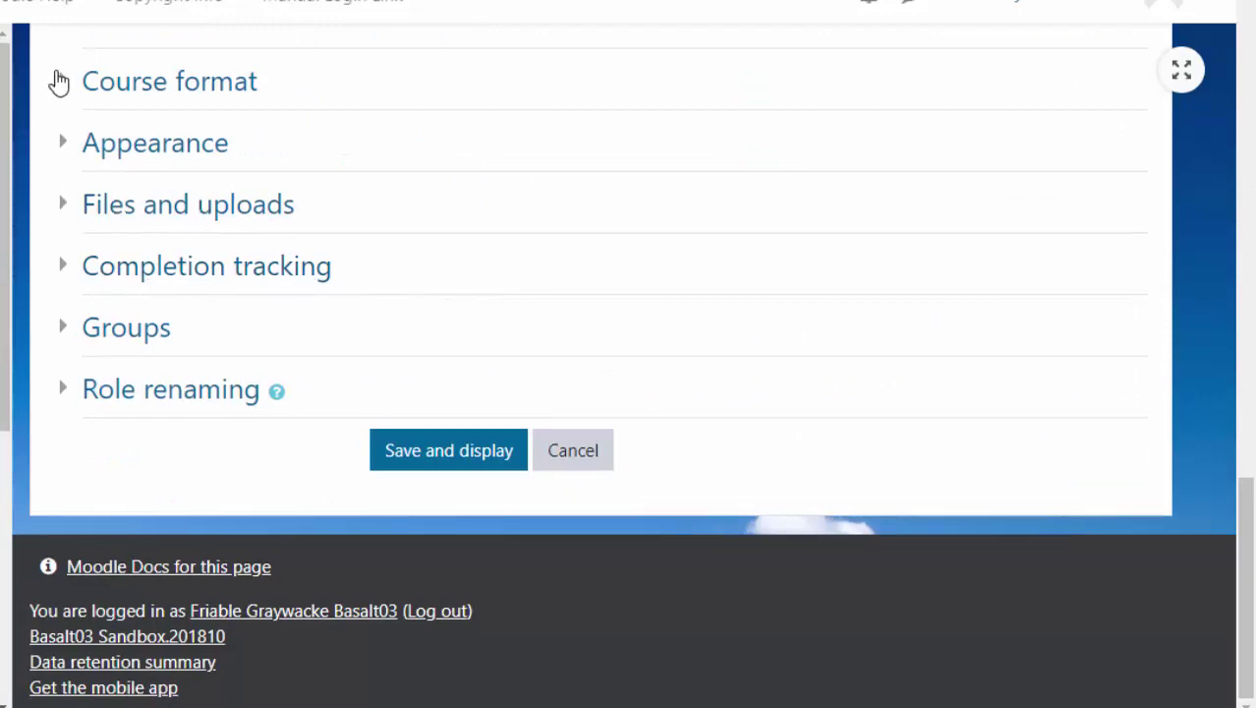
click(61, 83)
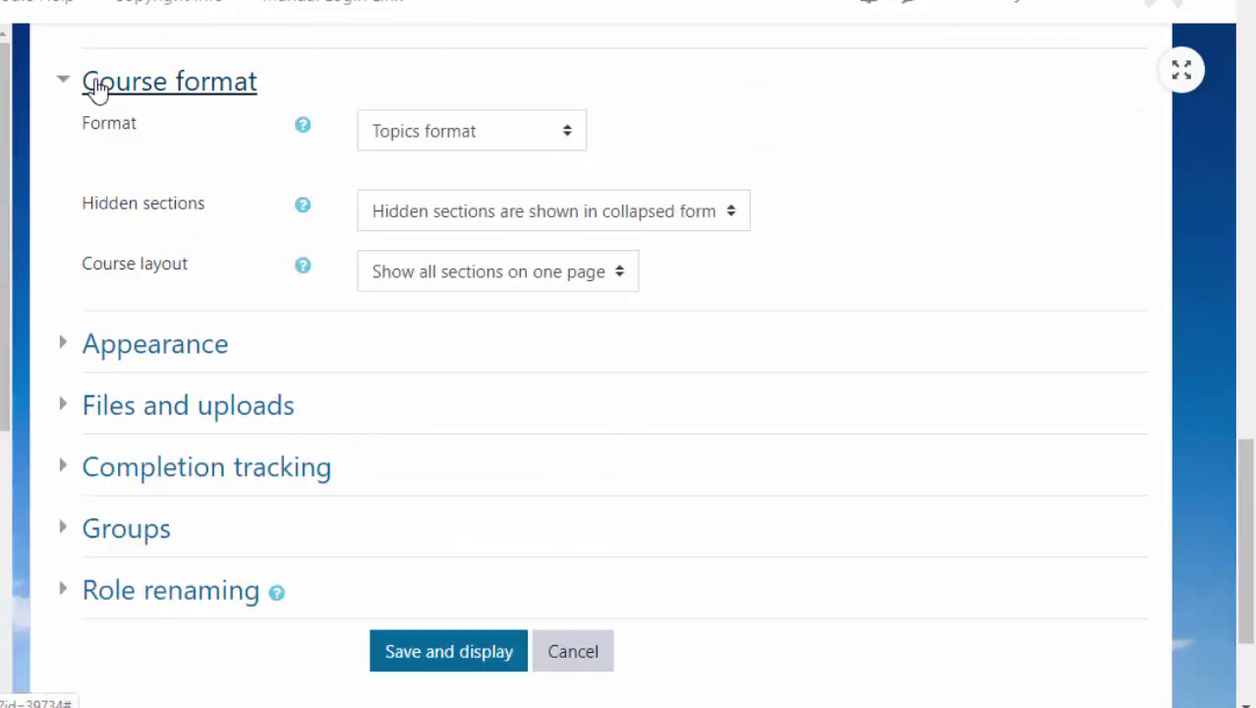
click(566, 137)
click(449, 363)
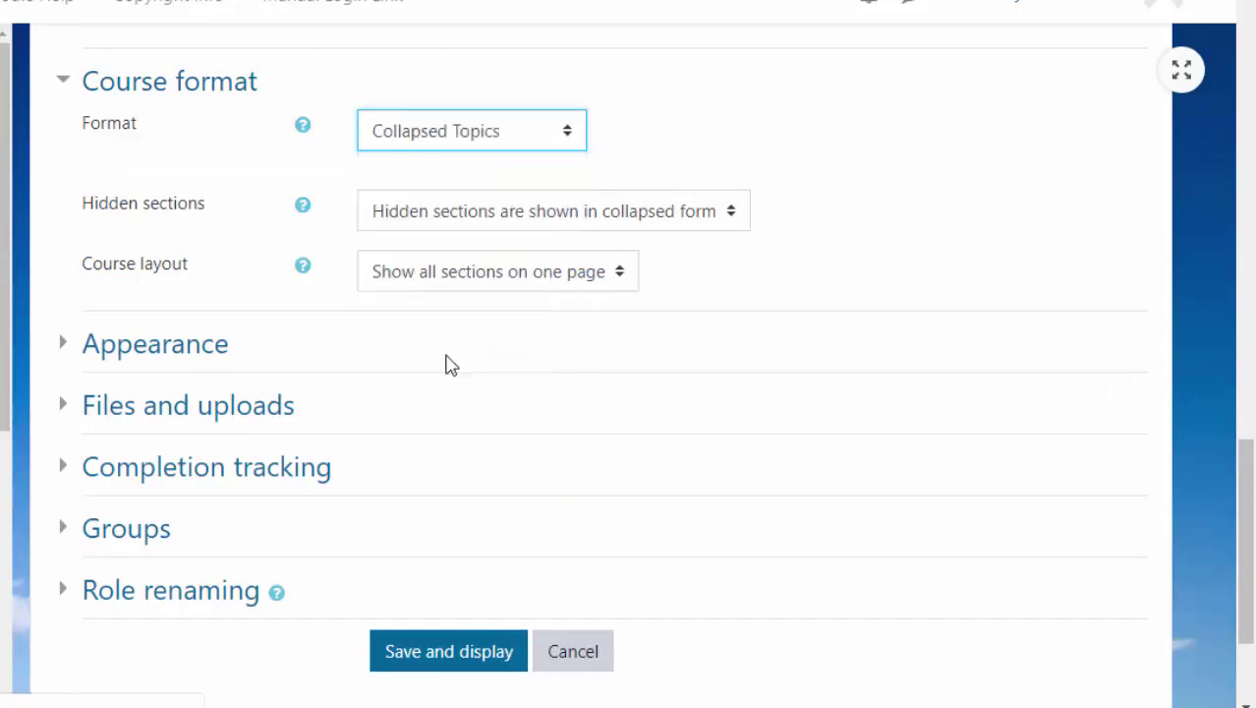
scroll(462, 442, down, 12)
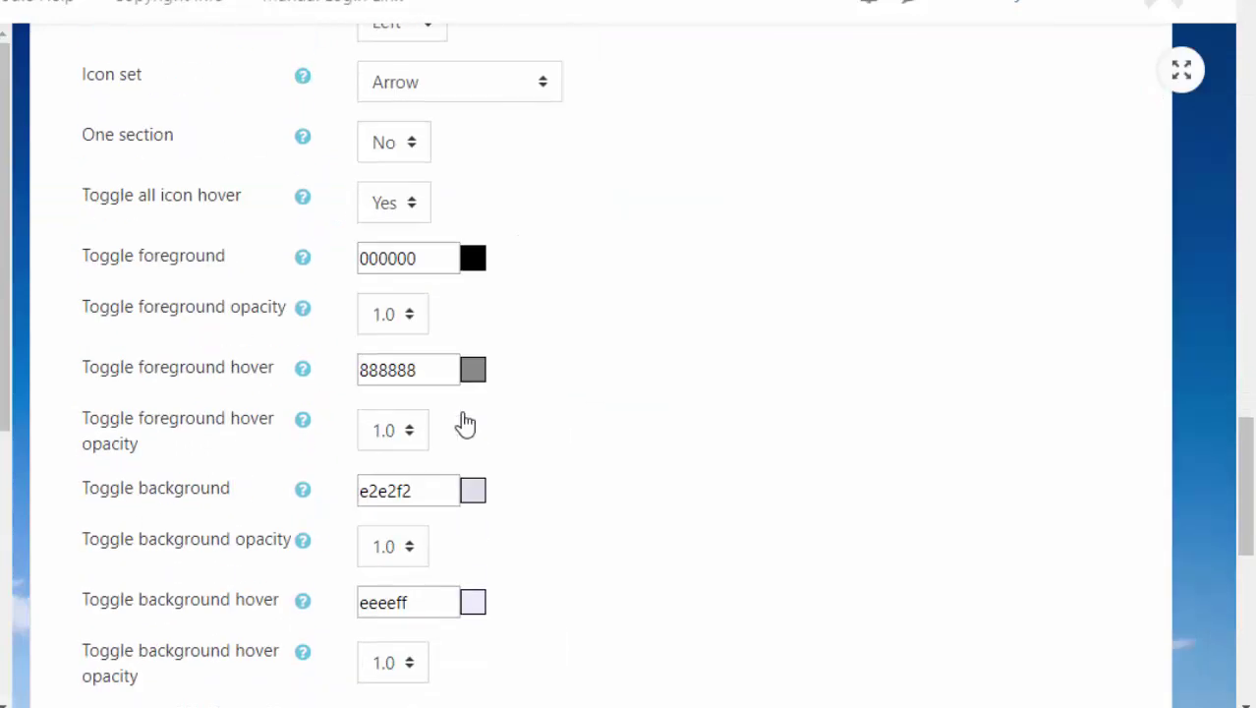
scroll(467, 420, down, 3)
click(440, 458)
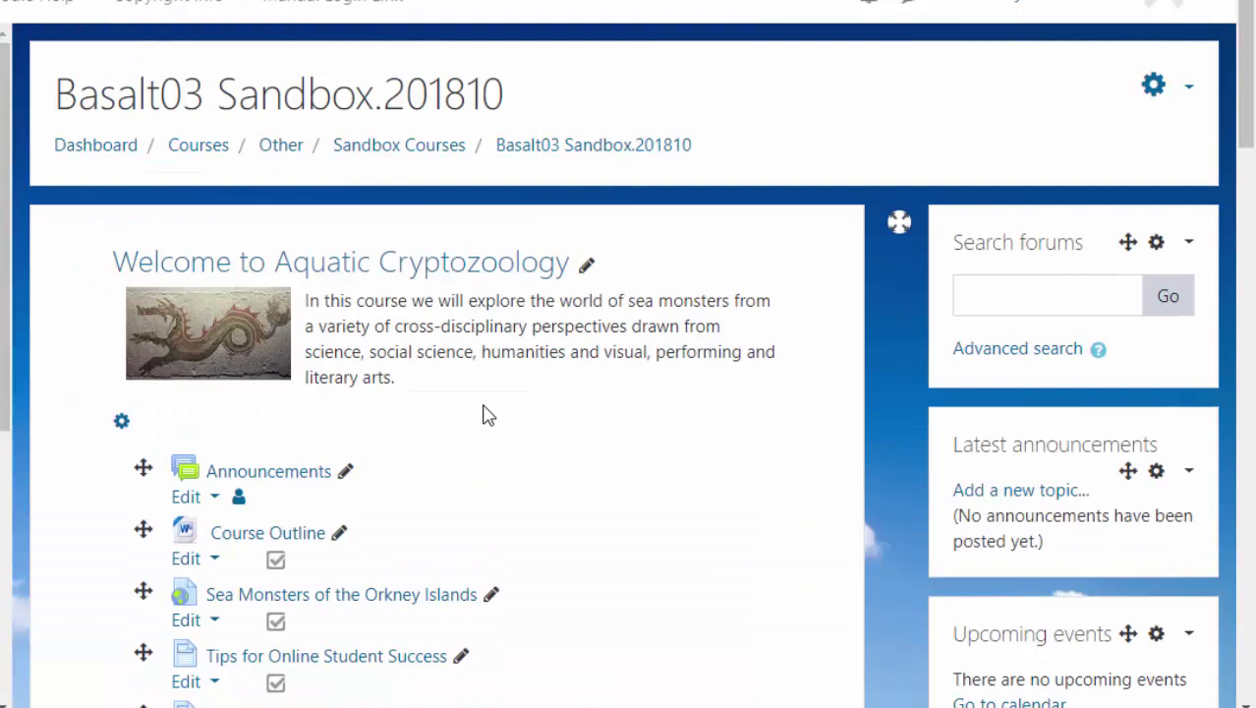
Collapse all course sections at once and look over the shortened course page.
scroll(482, 415, down, 5)
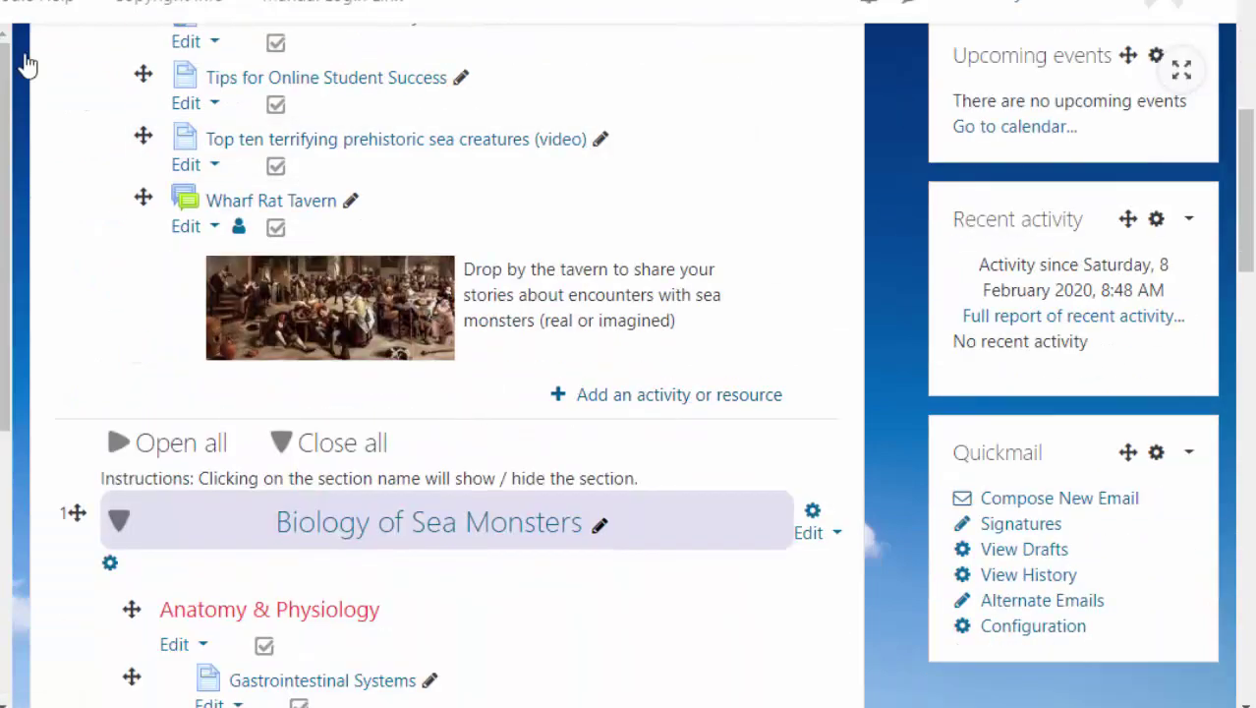
click(360, 452)
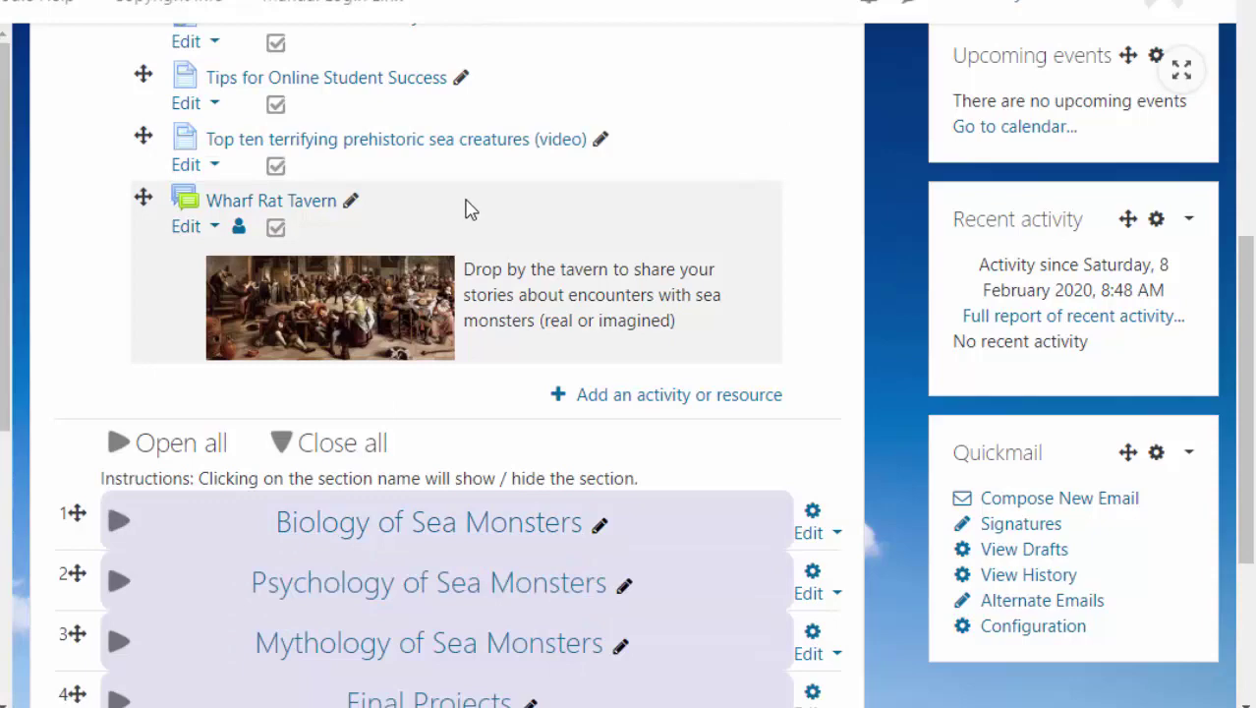
scroll(470, 210, down, 2)
scroll(458, 220, up, 4)
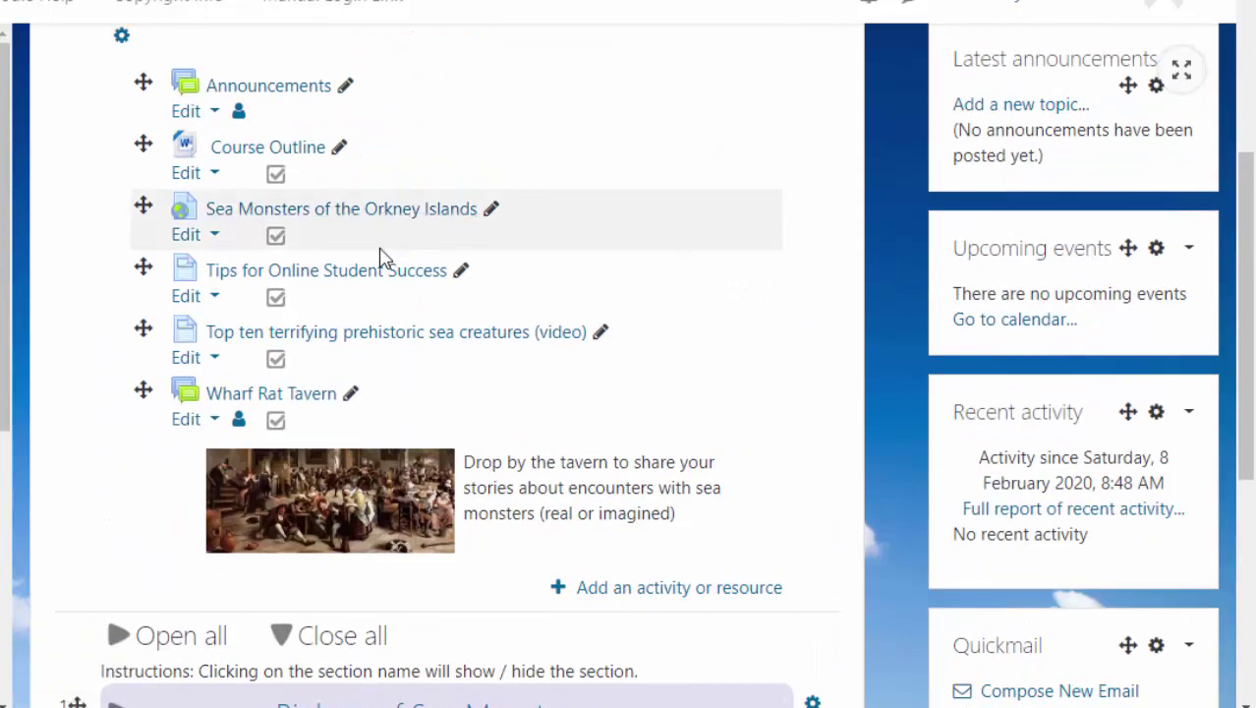
scroll(372, 253, up, 4)
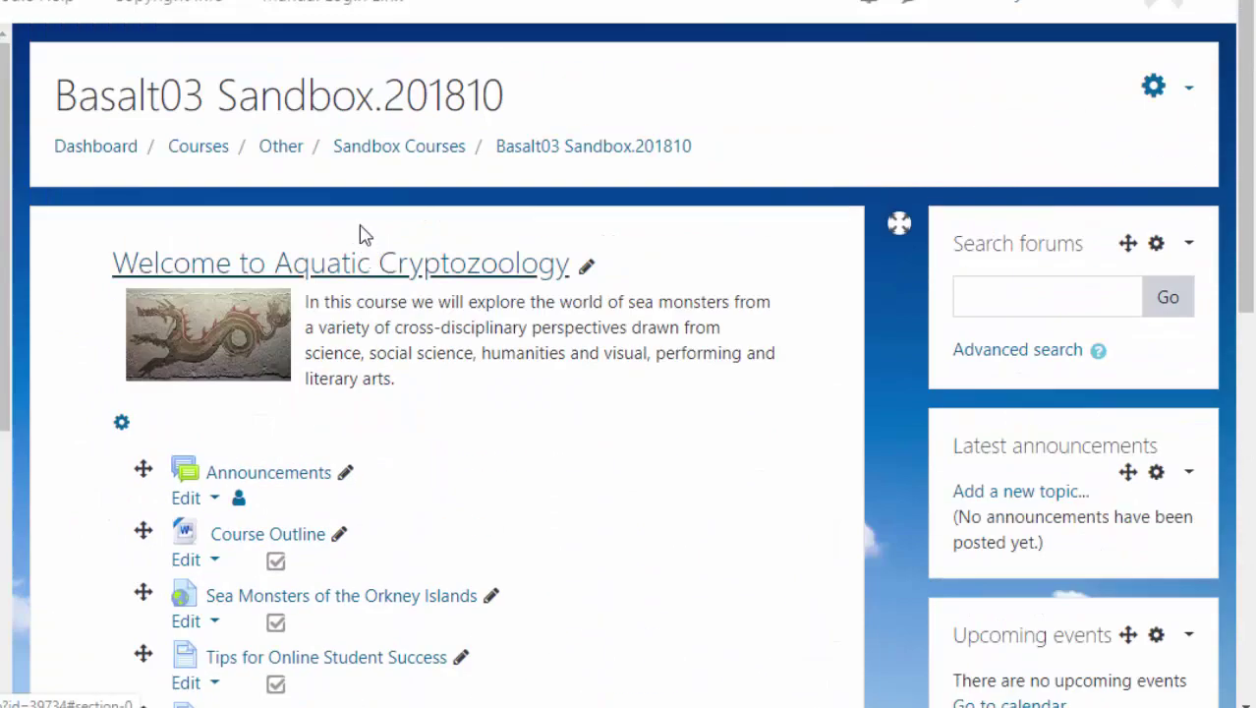
scroll(359, 233, down, 8)
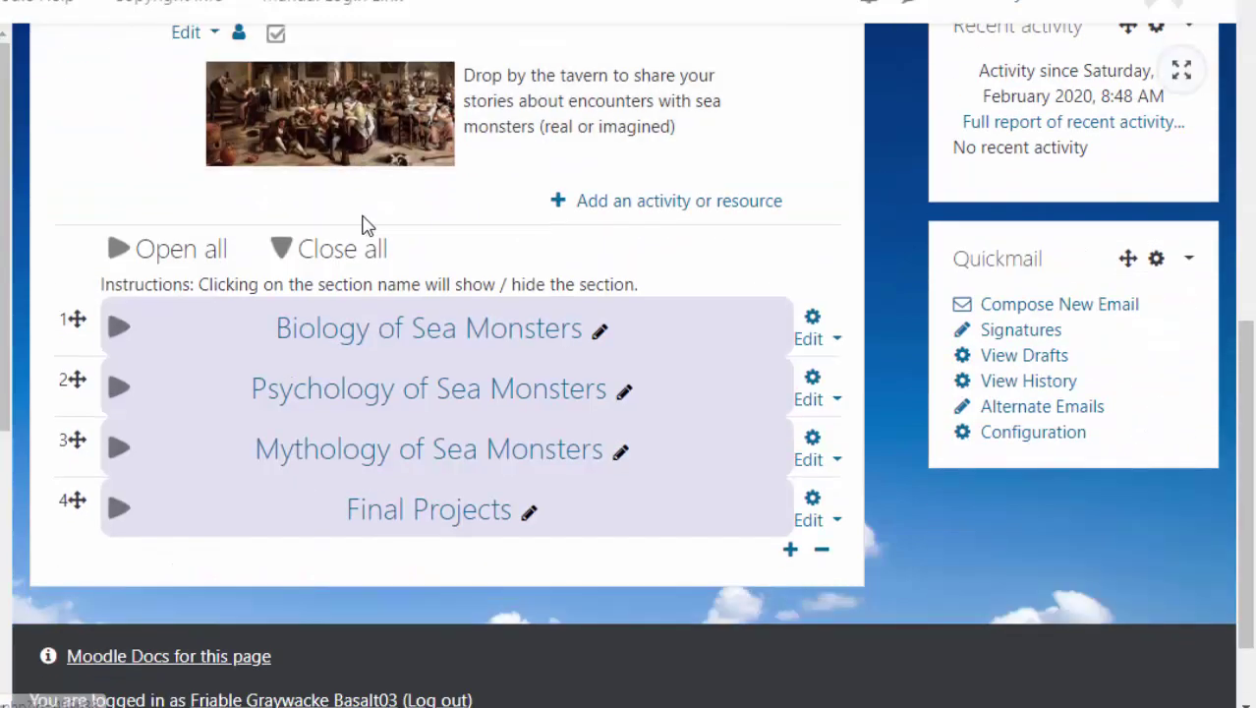
Move the Tips for Online Student Success page above Special Topic Presentation in Final Projects, and return it to the Welcome section after the Top ten video.
click(118, 507)
scroll(457, 427, up, 1)
scroll(448, 429, up, 4)
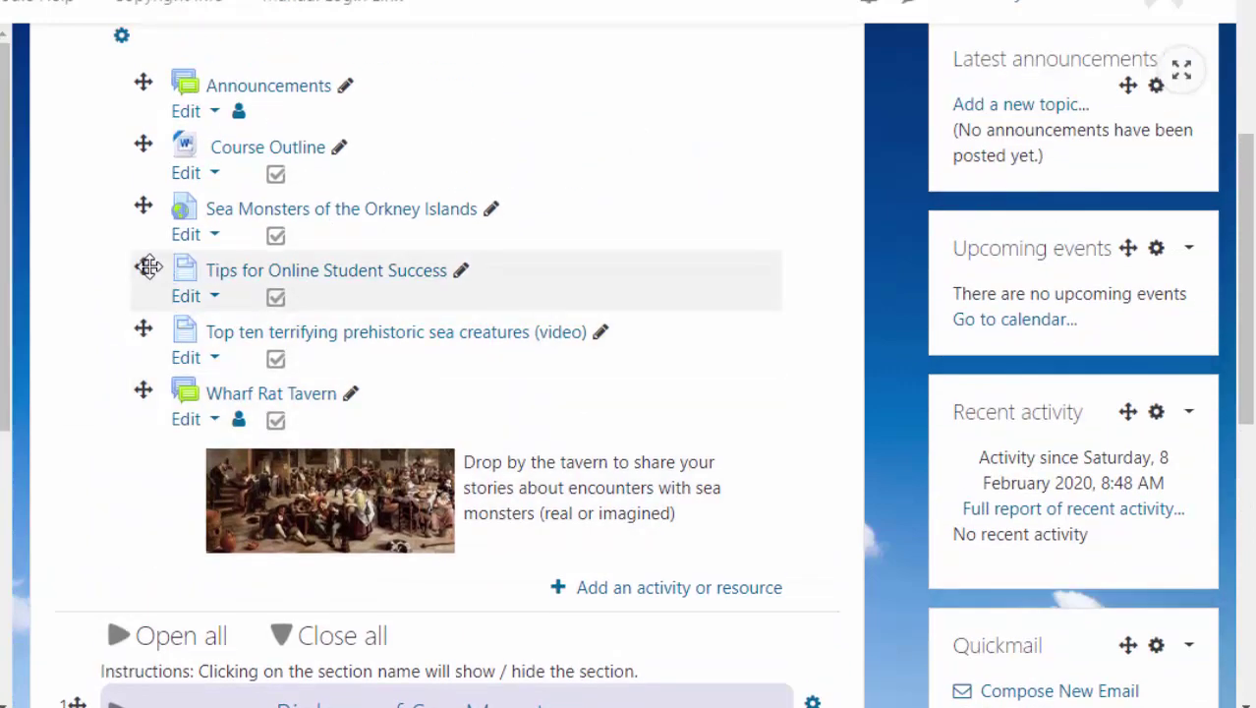
drag(142, 321, 141, 485)
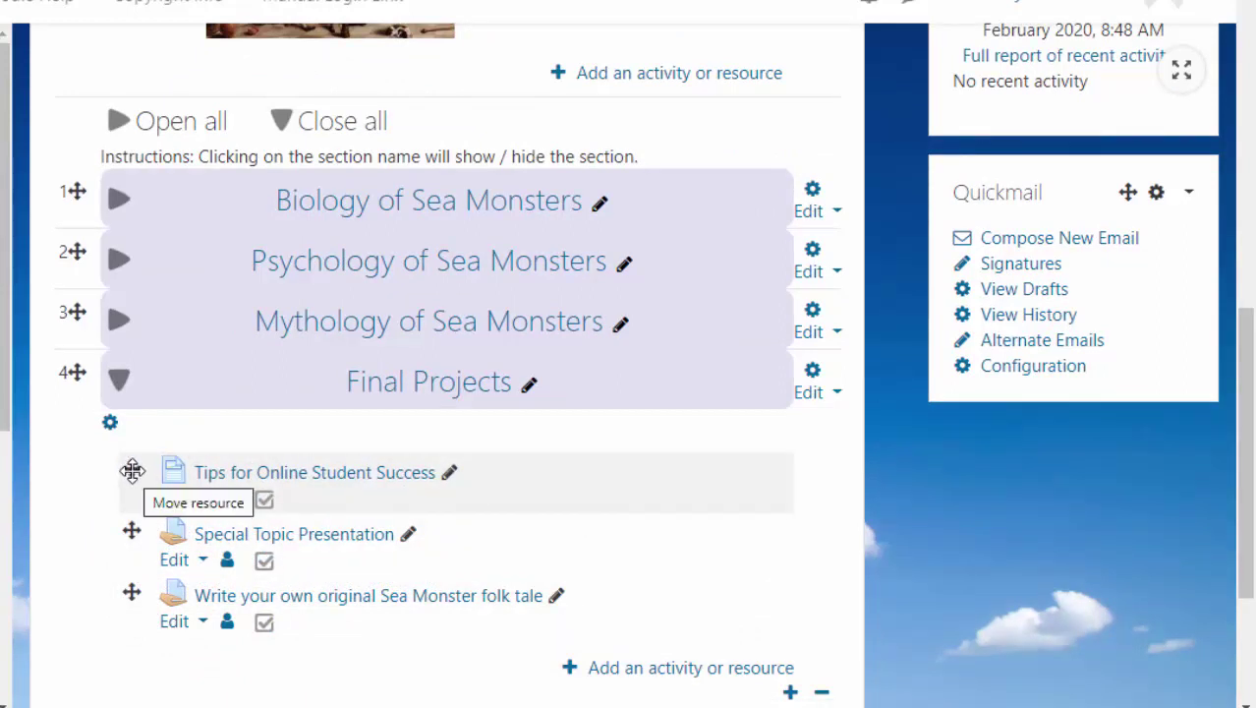
click(132, 472)
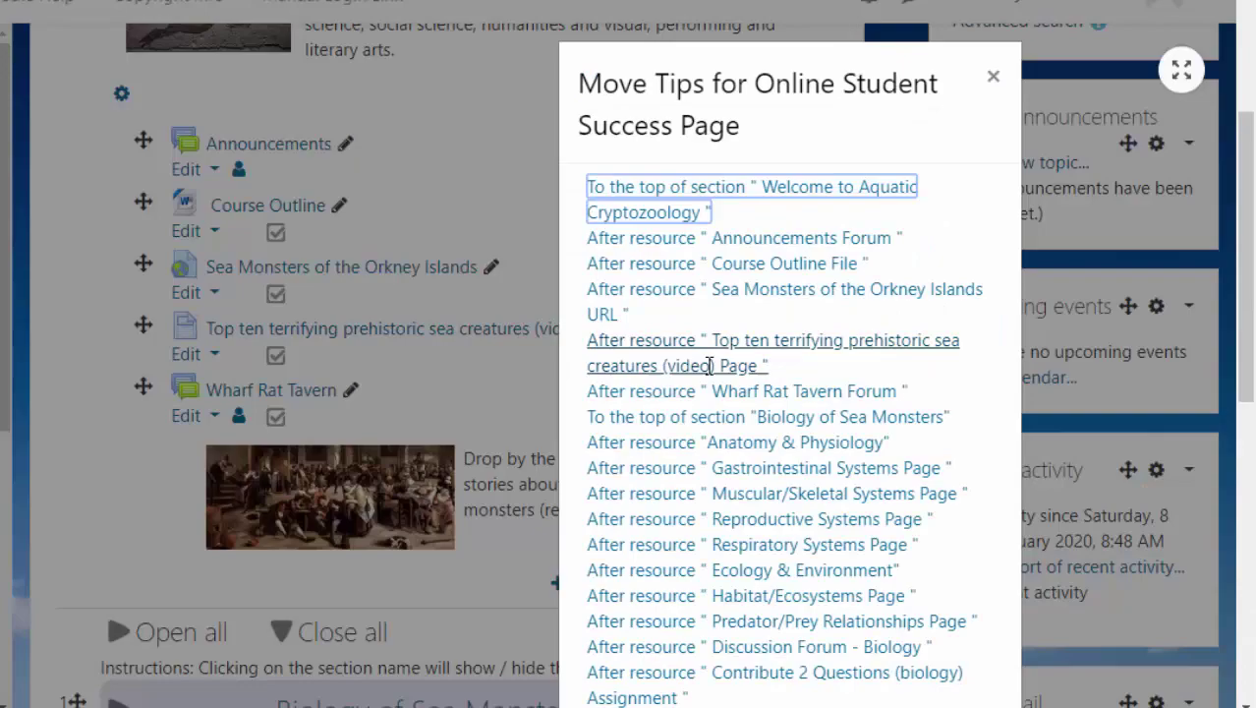
click(783, 340)
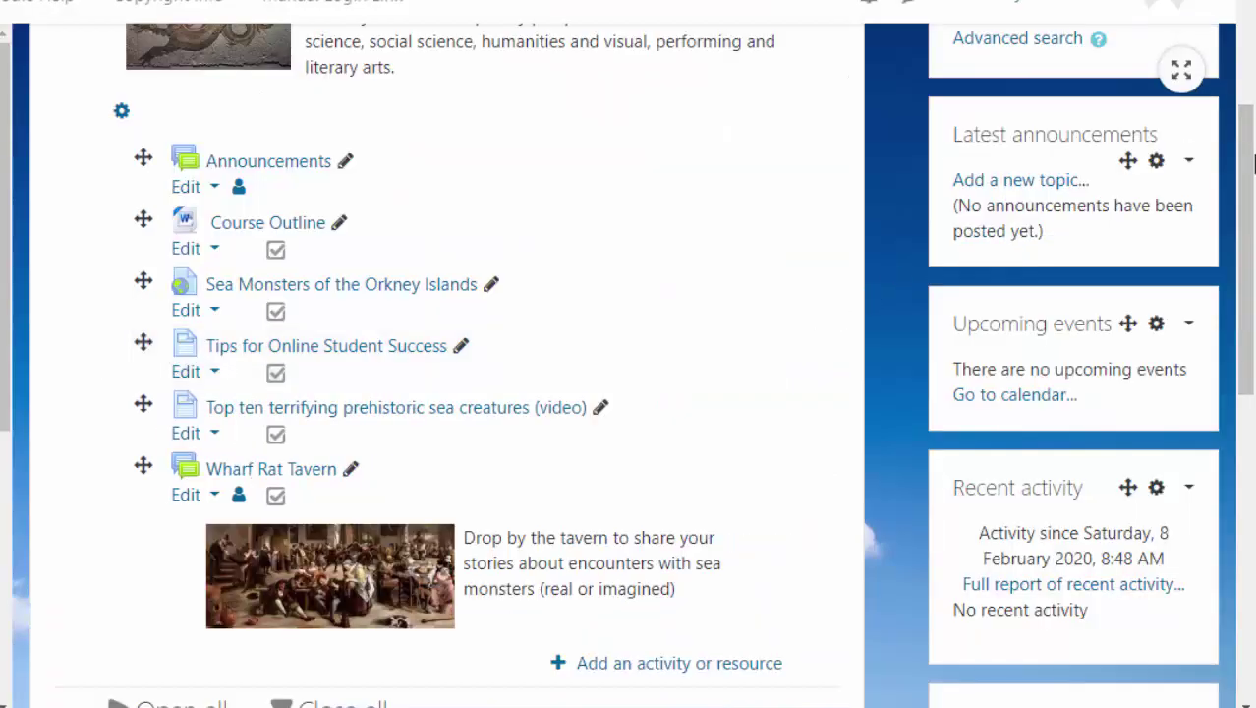
Change the course format to Onetopic format in the course settings and save the change.
scroll(1252, 108, up, 1)
drag(1252, 108, 1246, 21)
click(1190, 89)
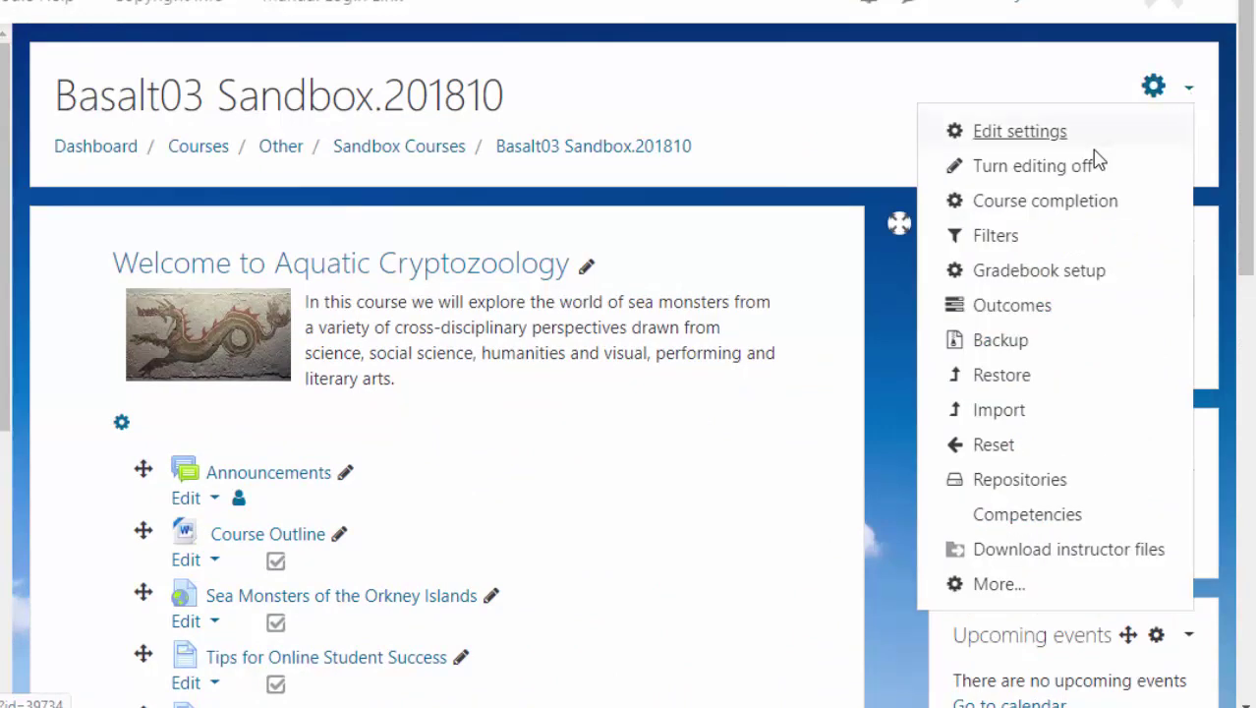
key(Escape)
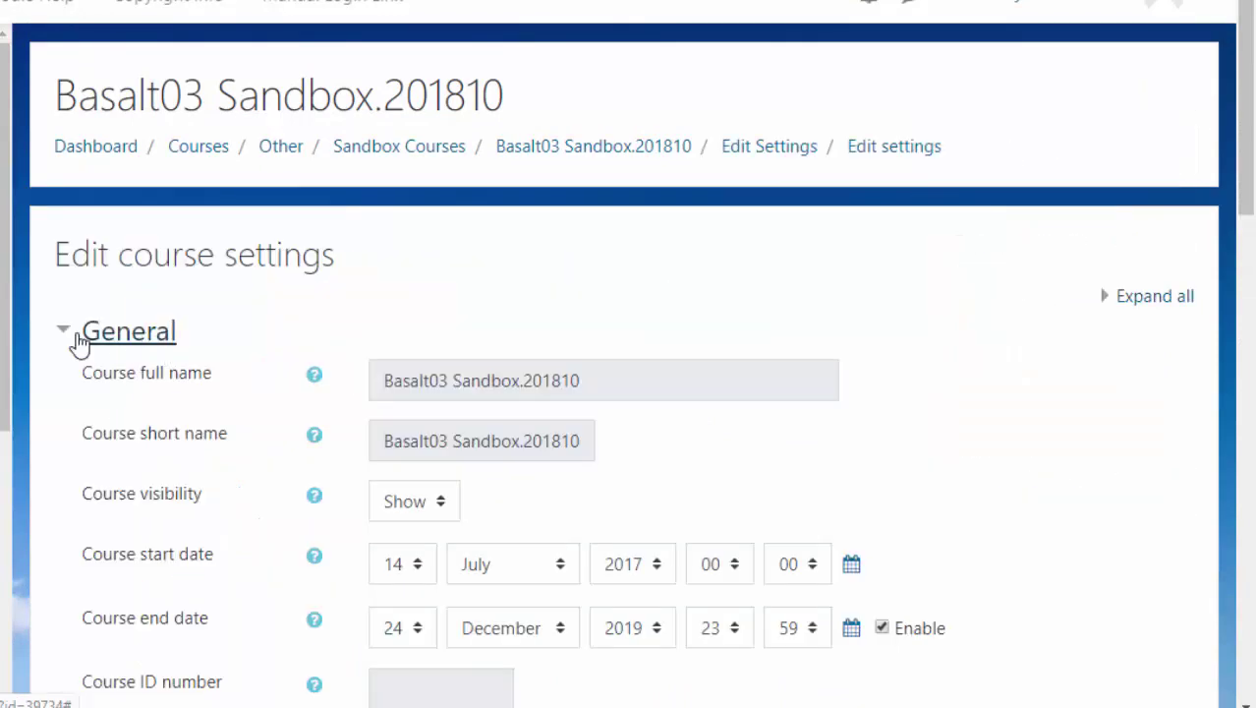
click(70, 331)
click(57, 392)
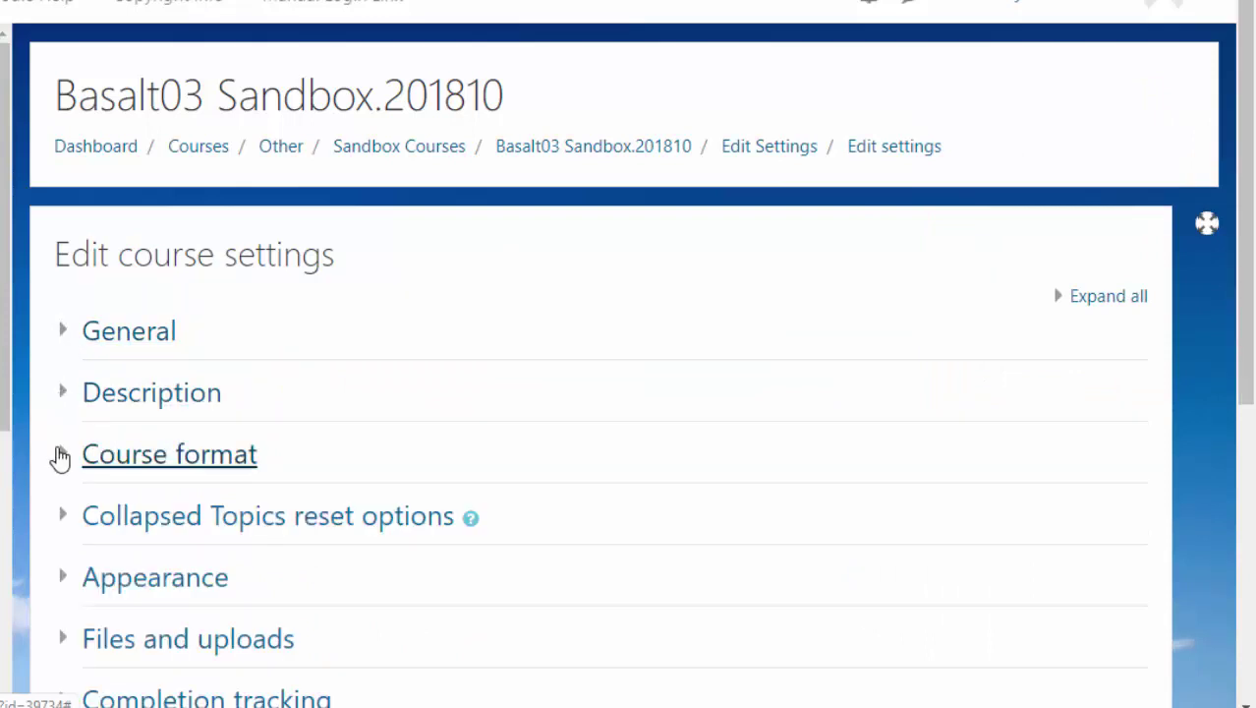
click(61, 454)
scroll(597, 393, down, 2)
click(572, 313)
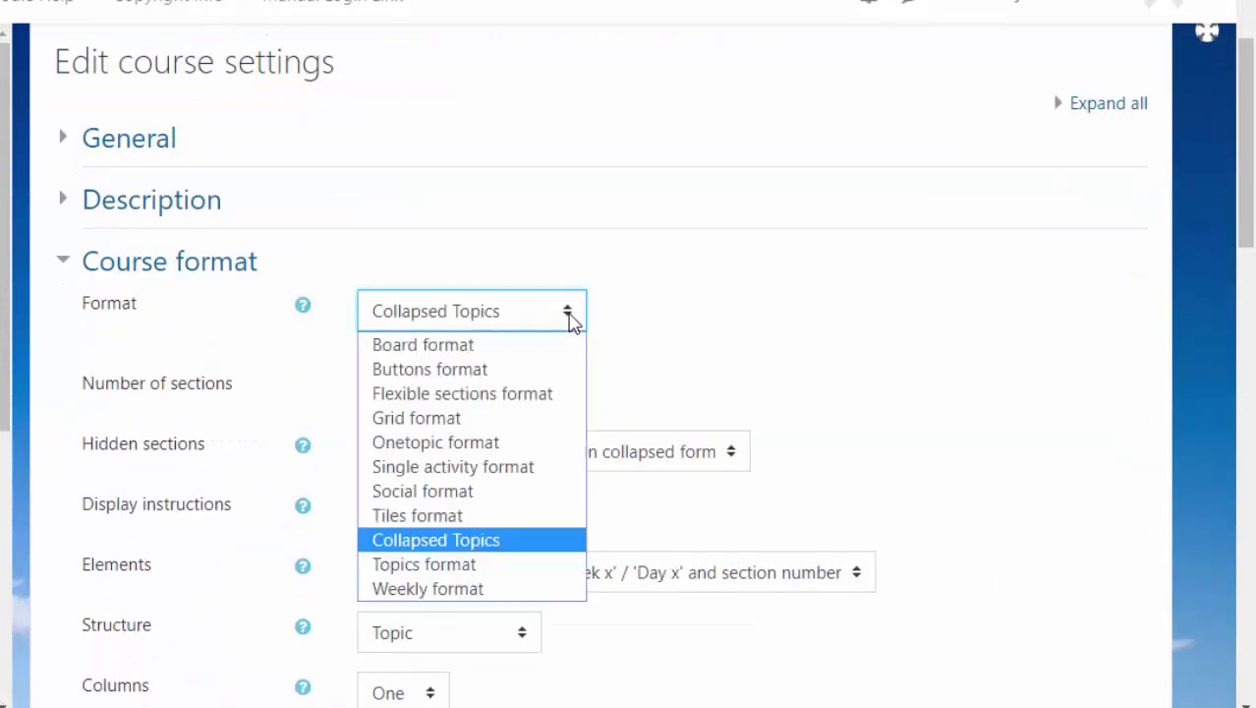
click(490, 442)
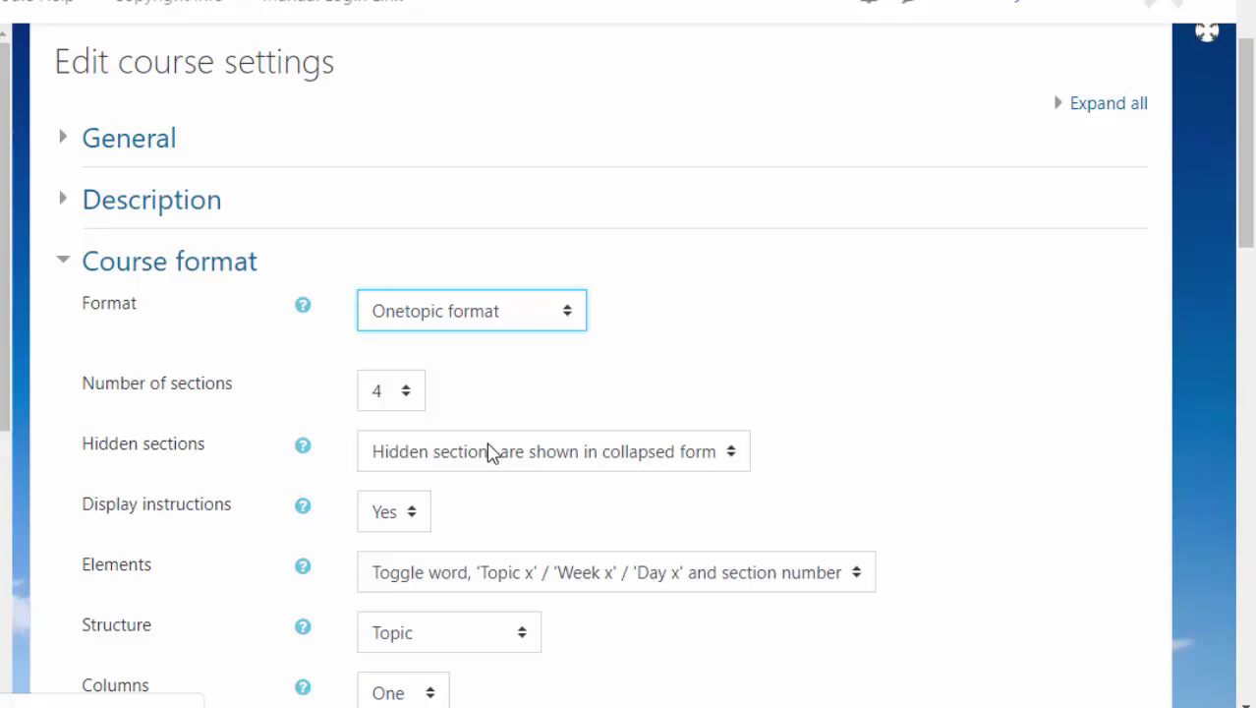
scroll(488, 451, down, 3)
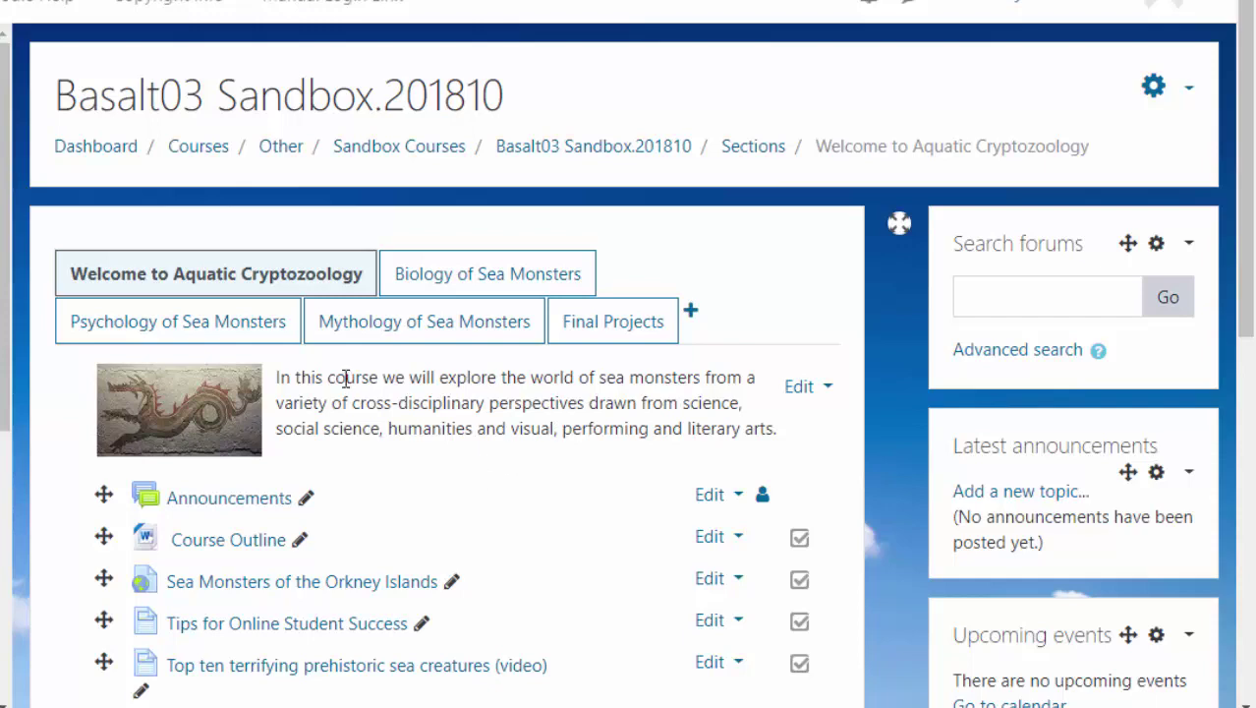
Move the Tips for Online Student Success page below the Top ten terrifying prehistoric sea creatures video, and check its available move destinations.
scroll(334, 383, down, 4)
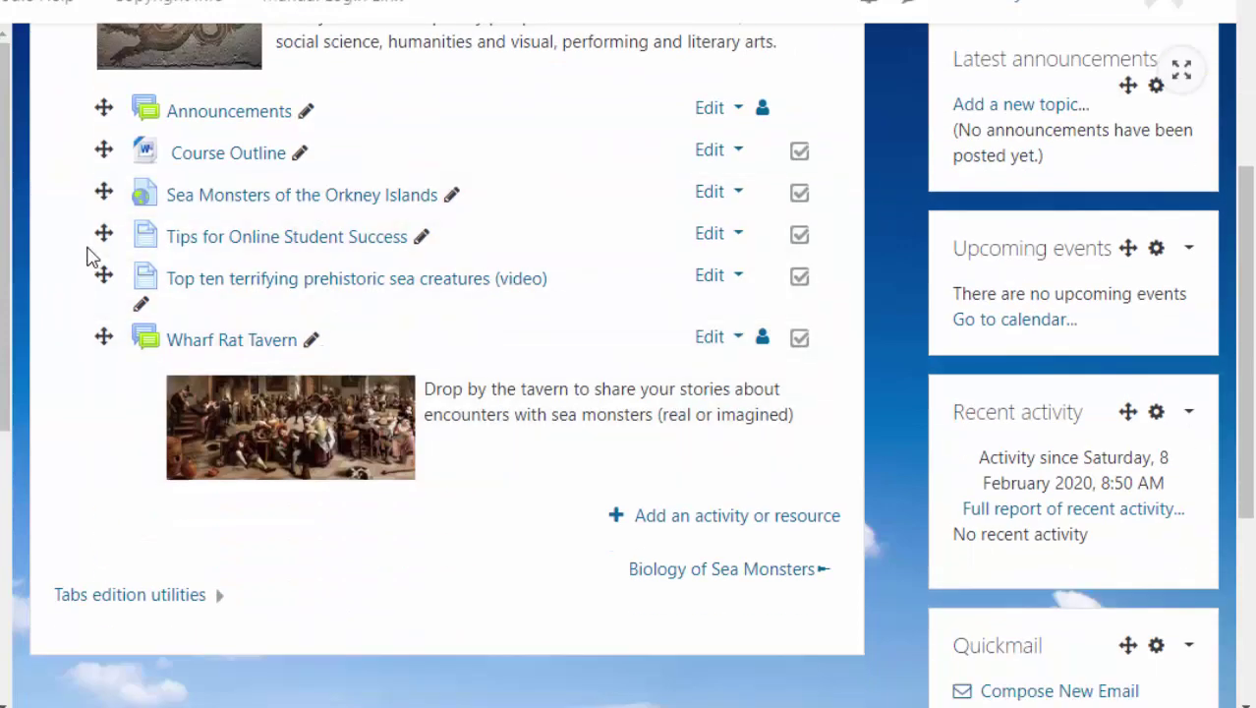
scroll(707, 286, up, 2)
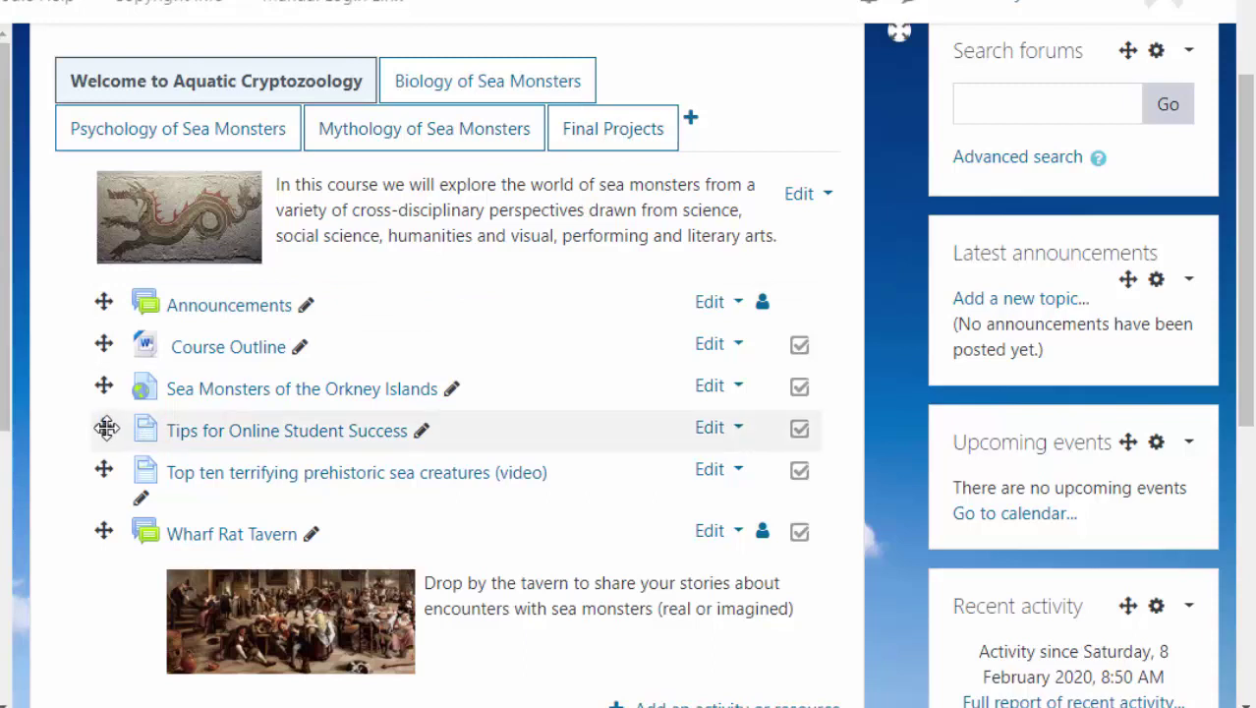
drag(106, 428, 38, 485)
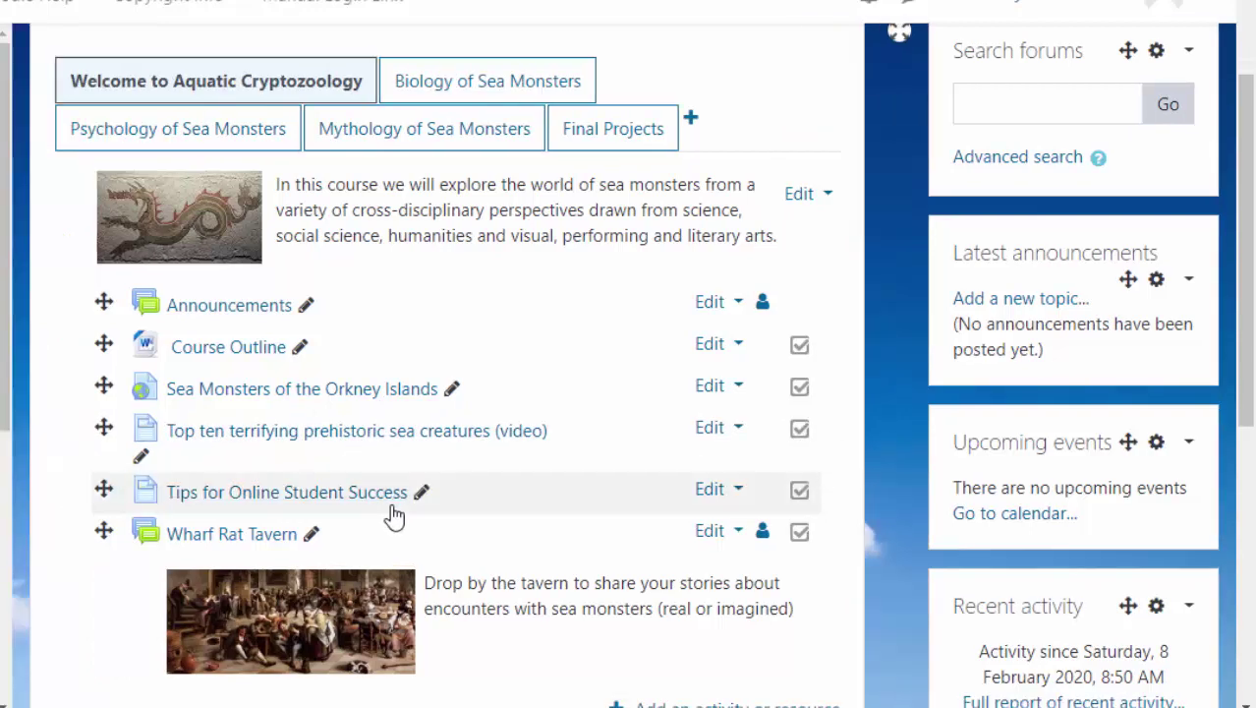
click(105, 488)
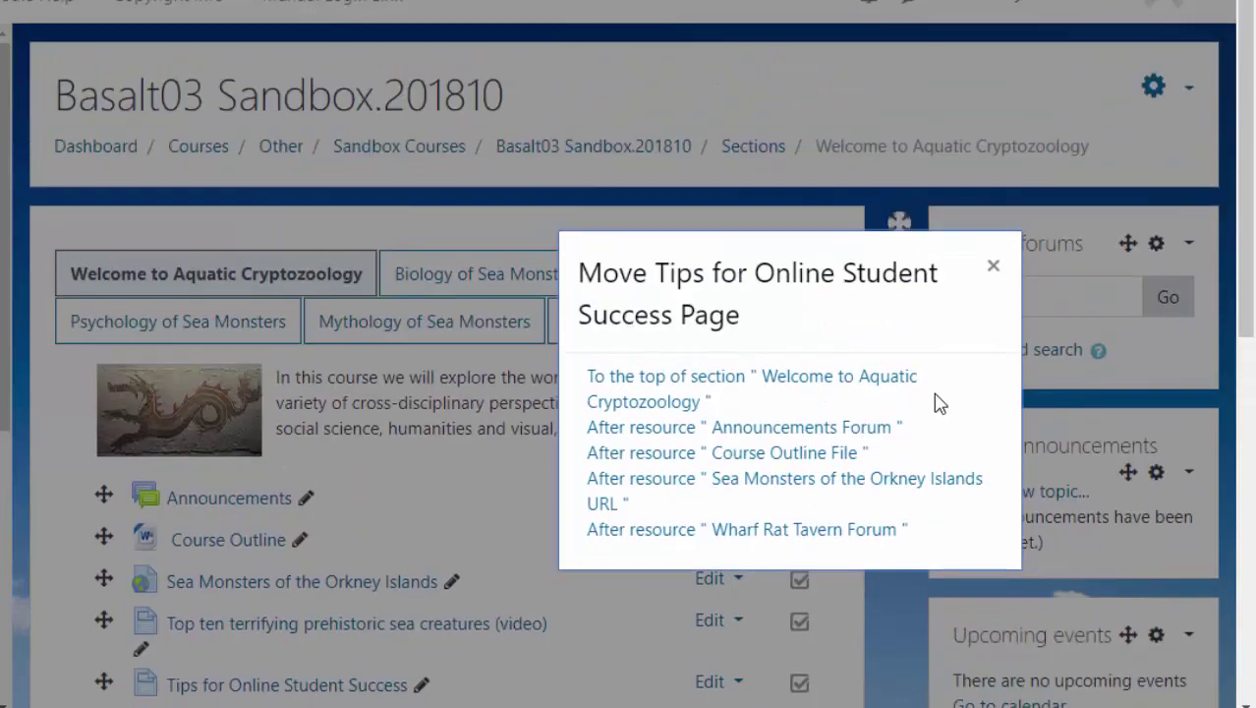
click(994, 271)
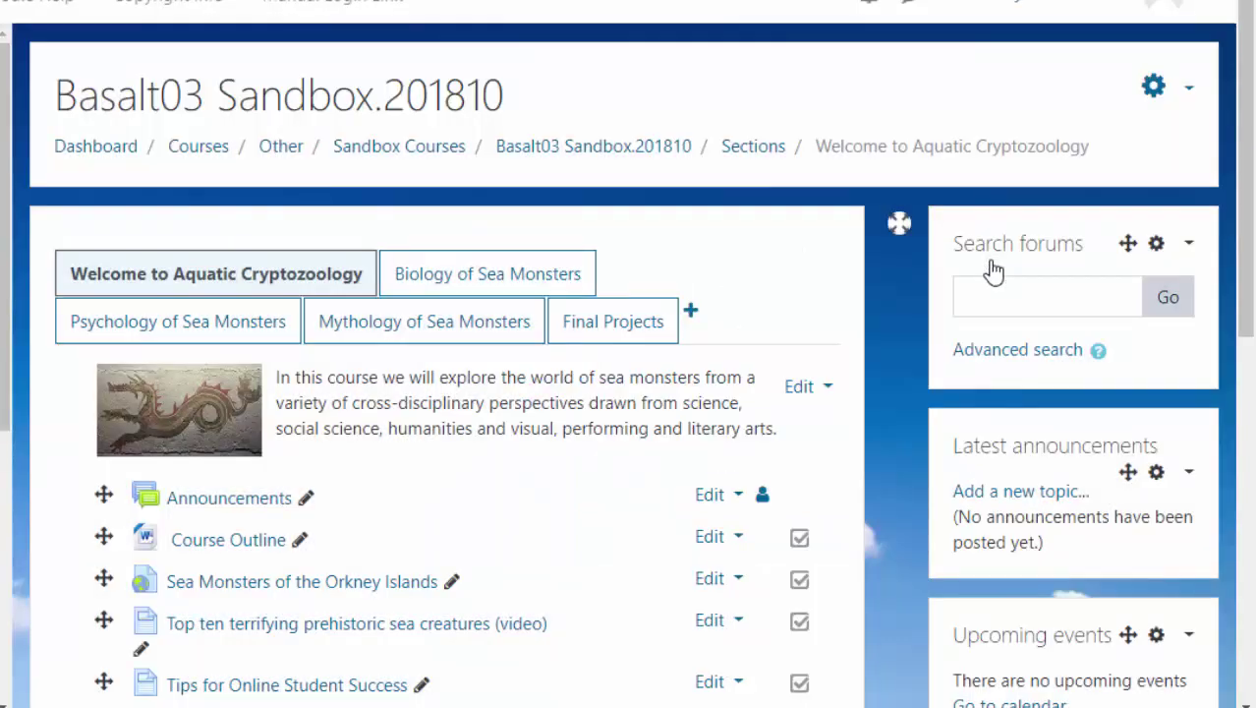
Turn editing off, and switch the course format from Onetopic back to Collapsed Topics, saving the course settings.
click(1184, 90)
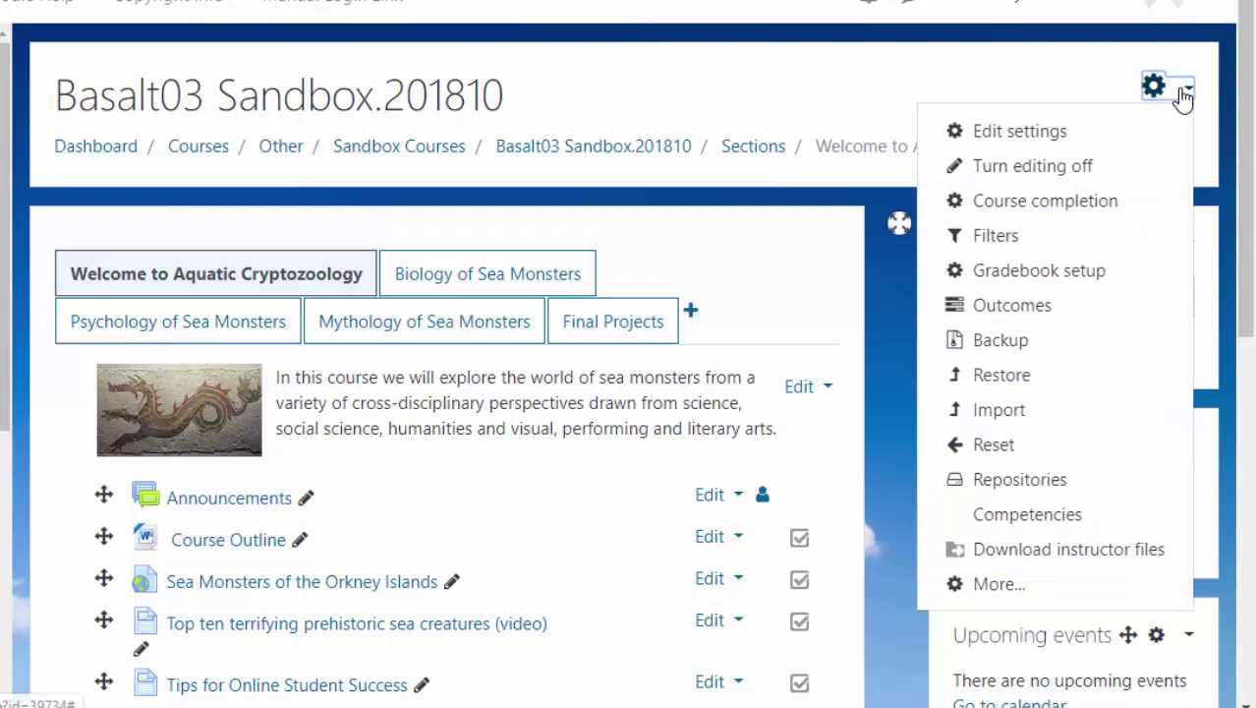
click(1107, 168)
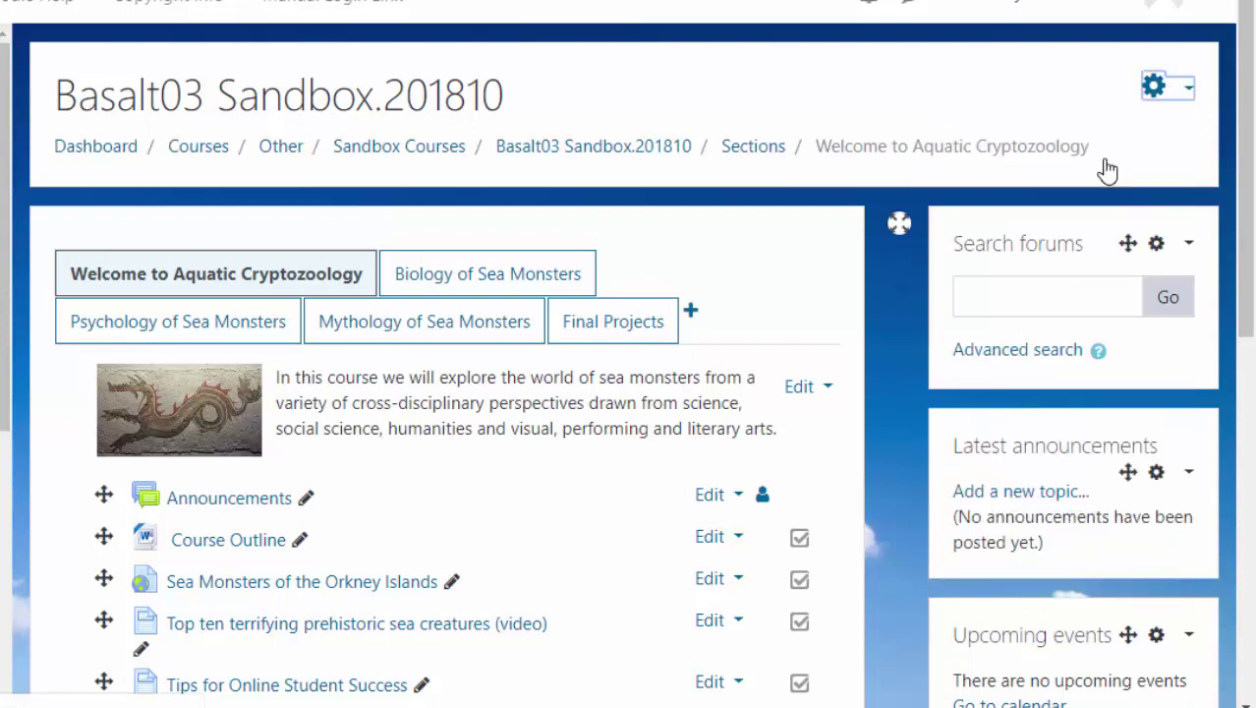
click(1193, 95)
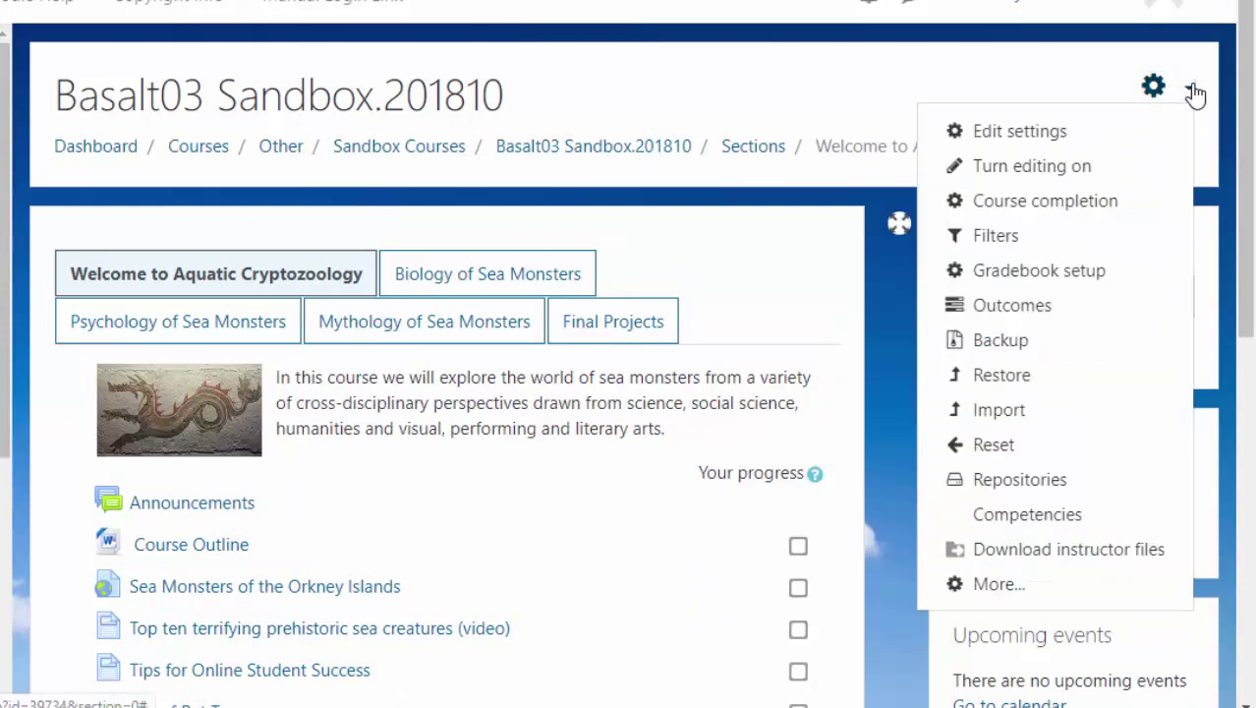
click(1039, 141)
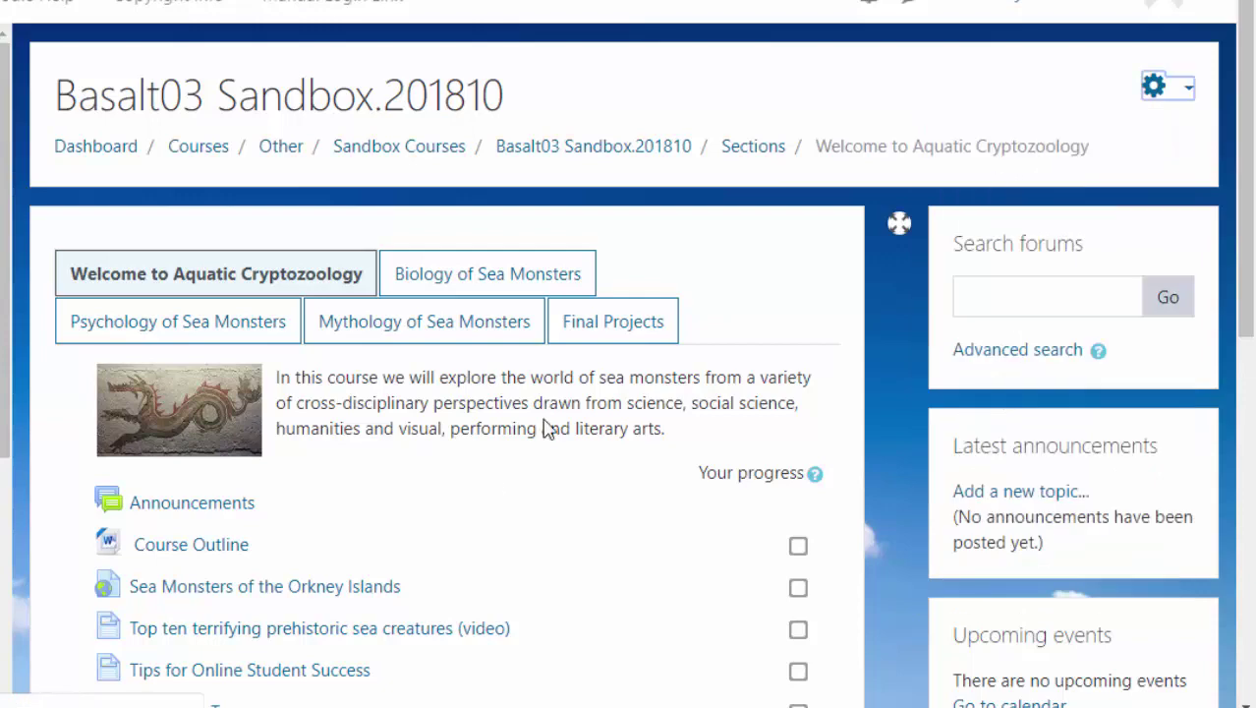
scroll(488, 477, down, 10)
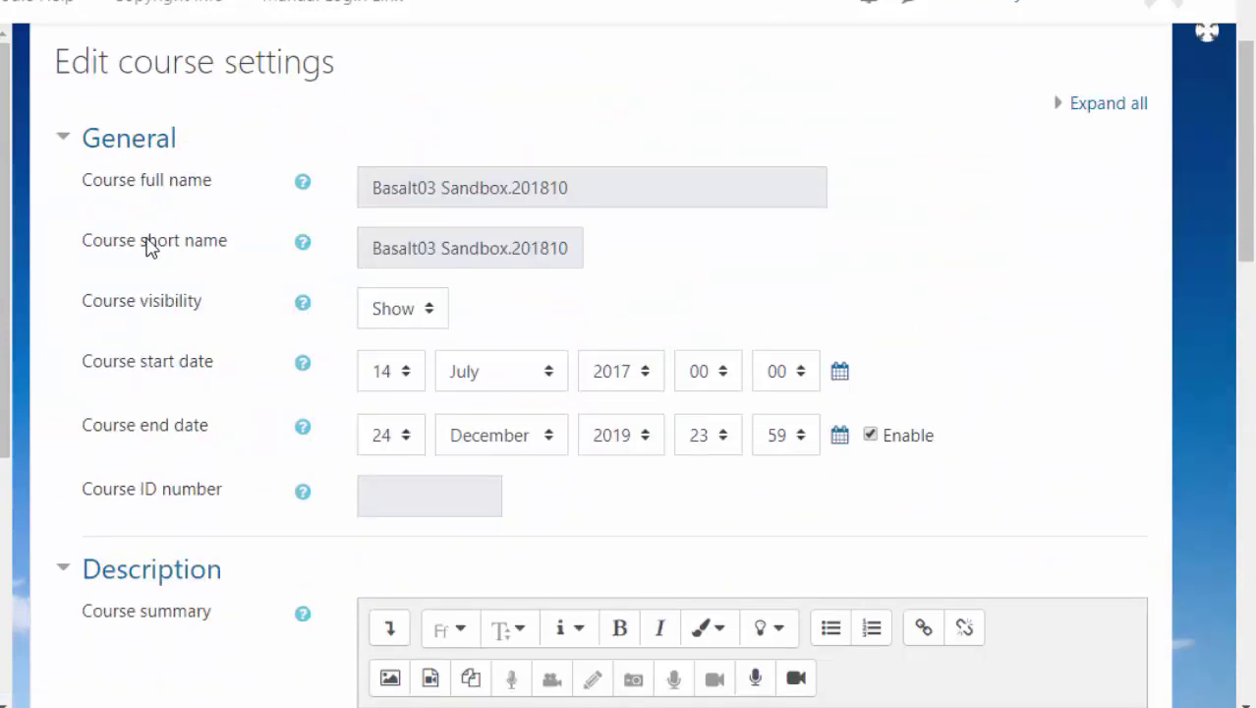
click(69, 148)
click(59, 200)
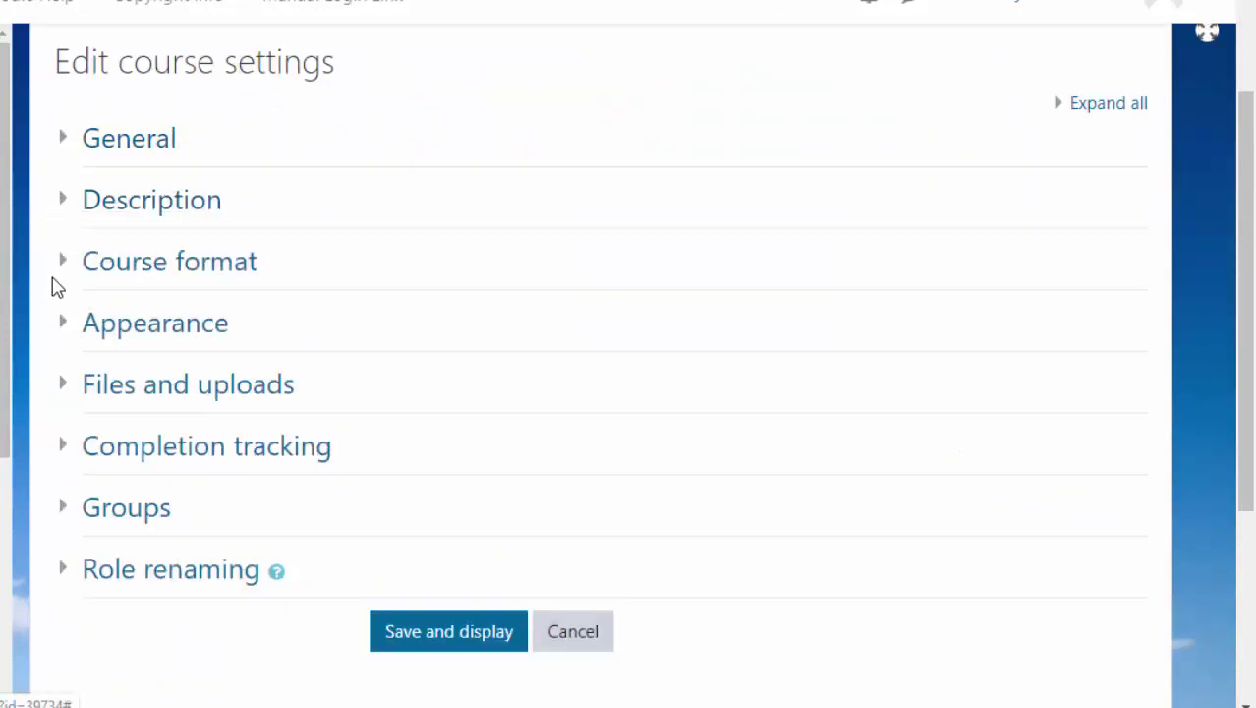
click(63, 264)
click(570, 313)
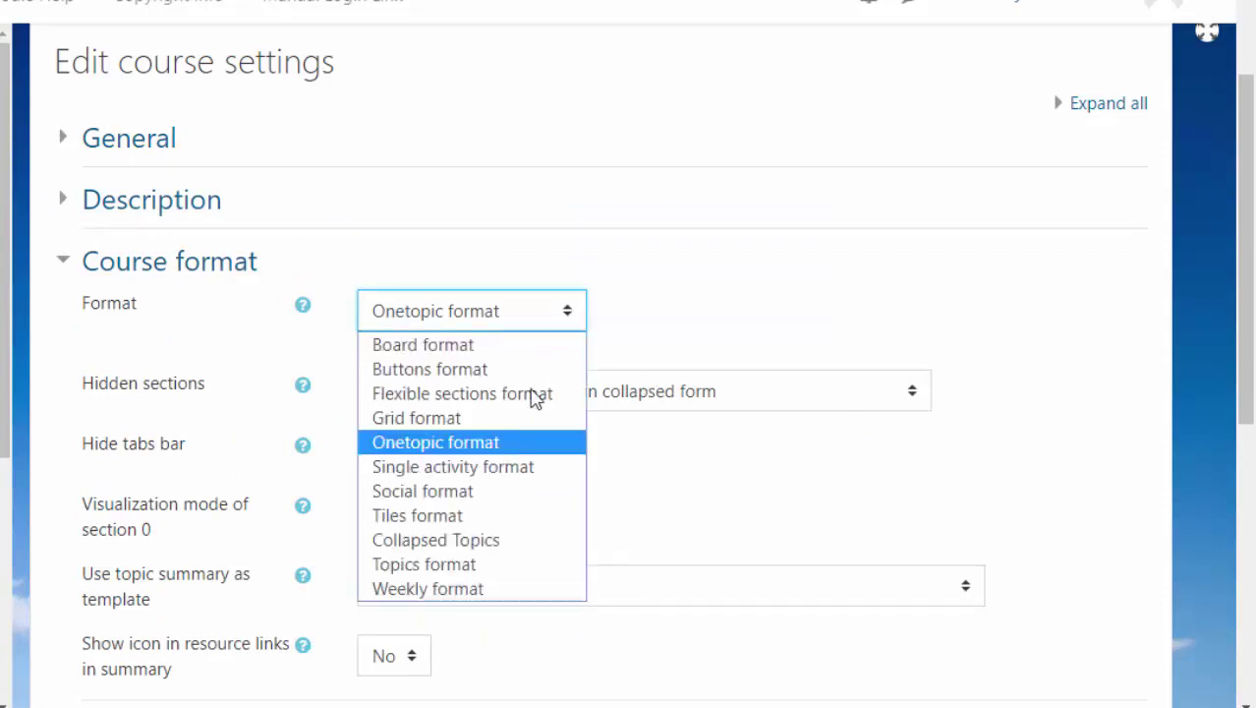
click(477, 549)
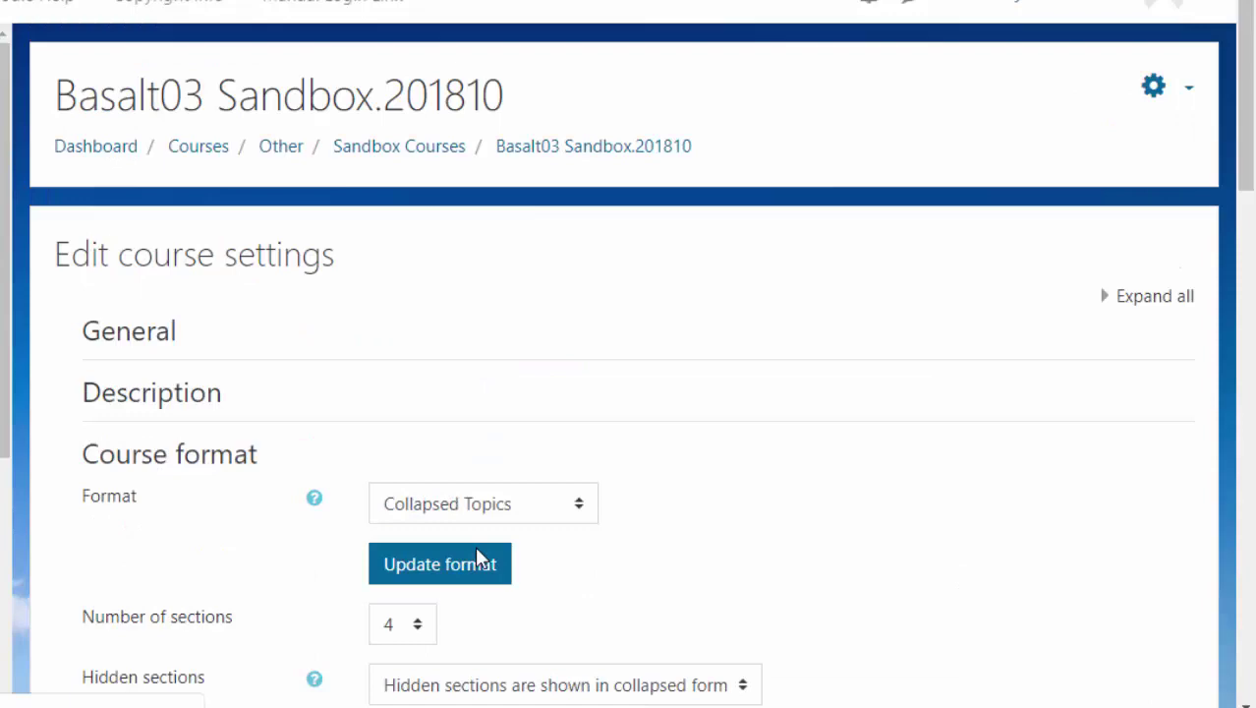
scroll(476, 555, down, 5)
scroll(501, 512, down, 15)
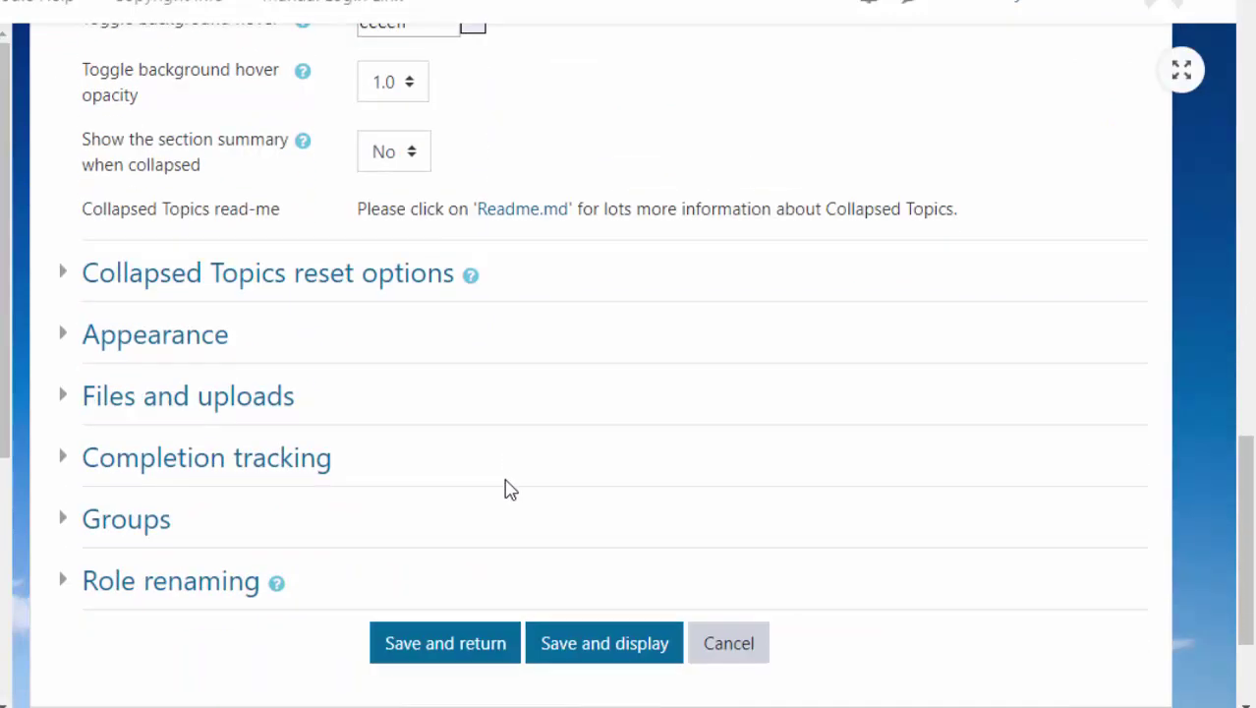
click(470, 641)
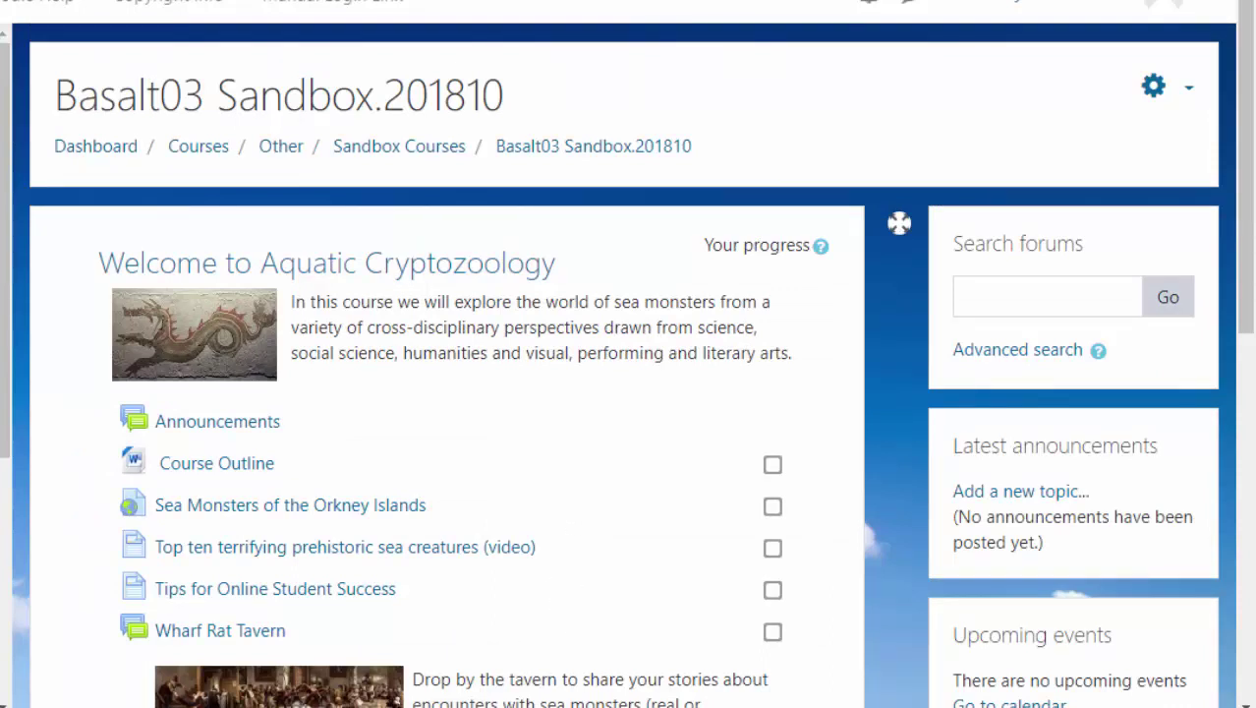
Turn editing on and hide the Sea Monsters of the Orkney Islands link in the Welcome section from students.
click(1185, 93)
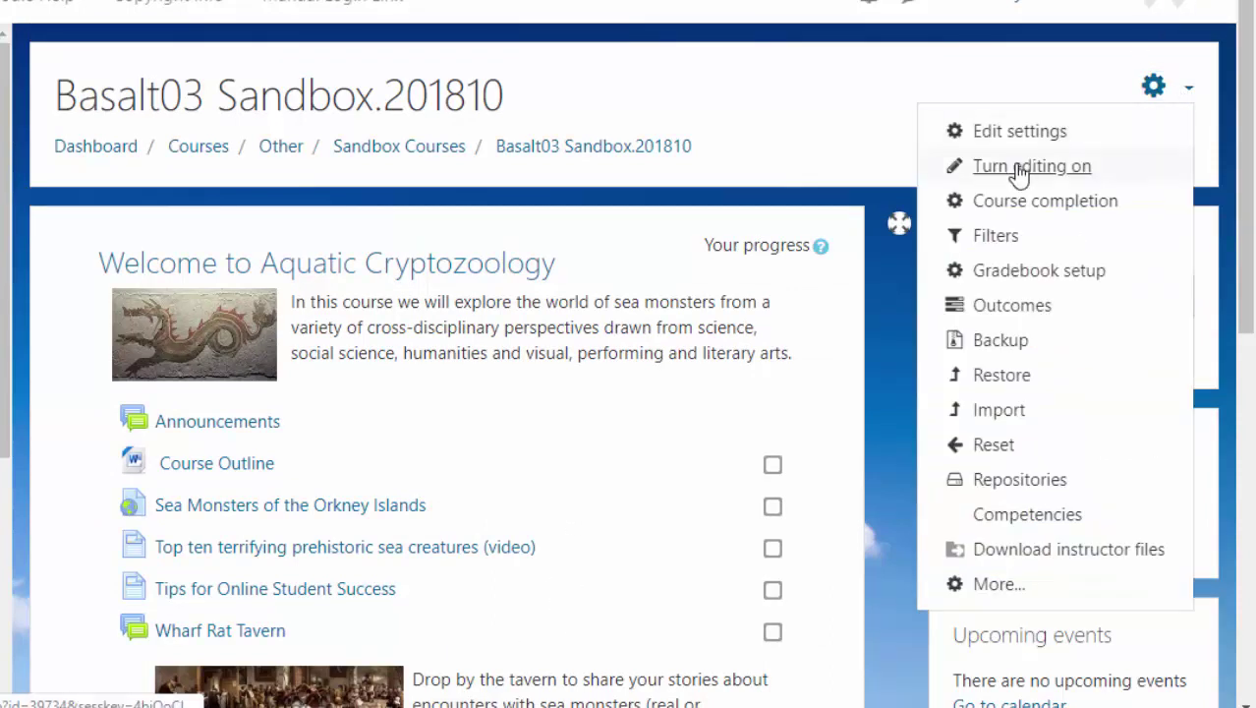
click(1172, 165)
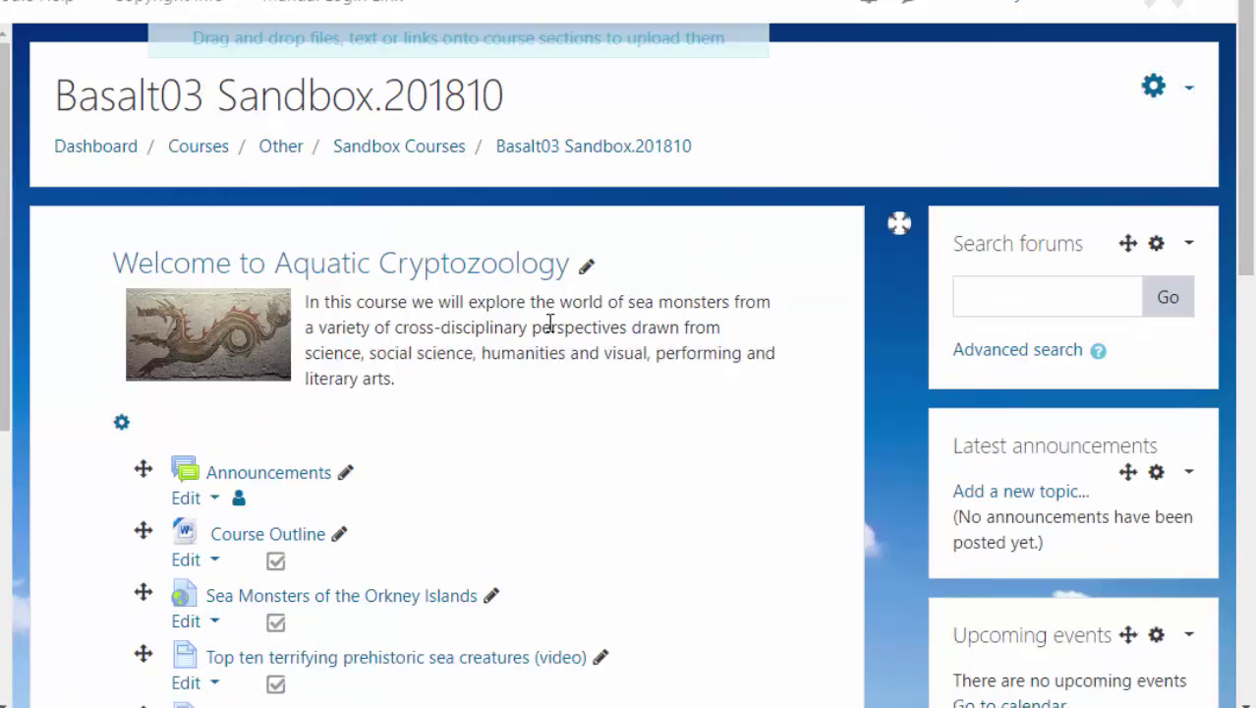
scroll(548, 323, down, 4)
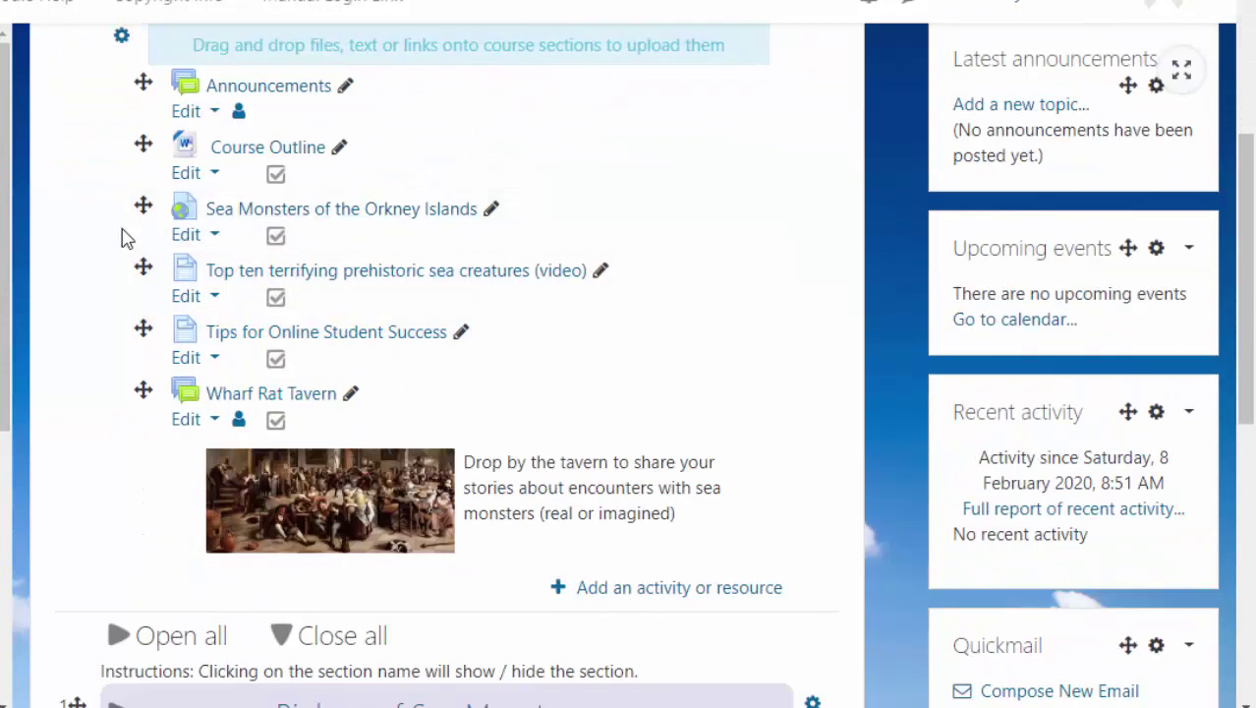
click(208, 236)
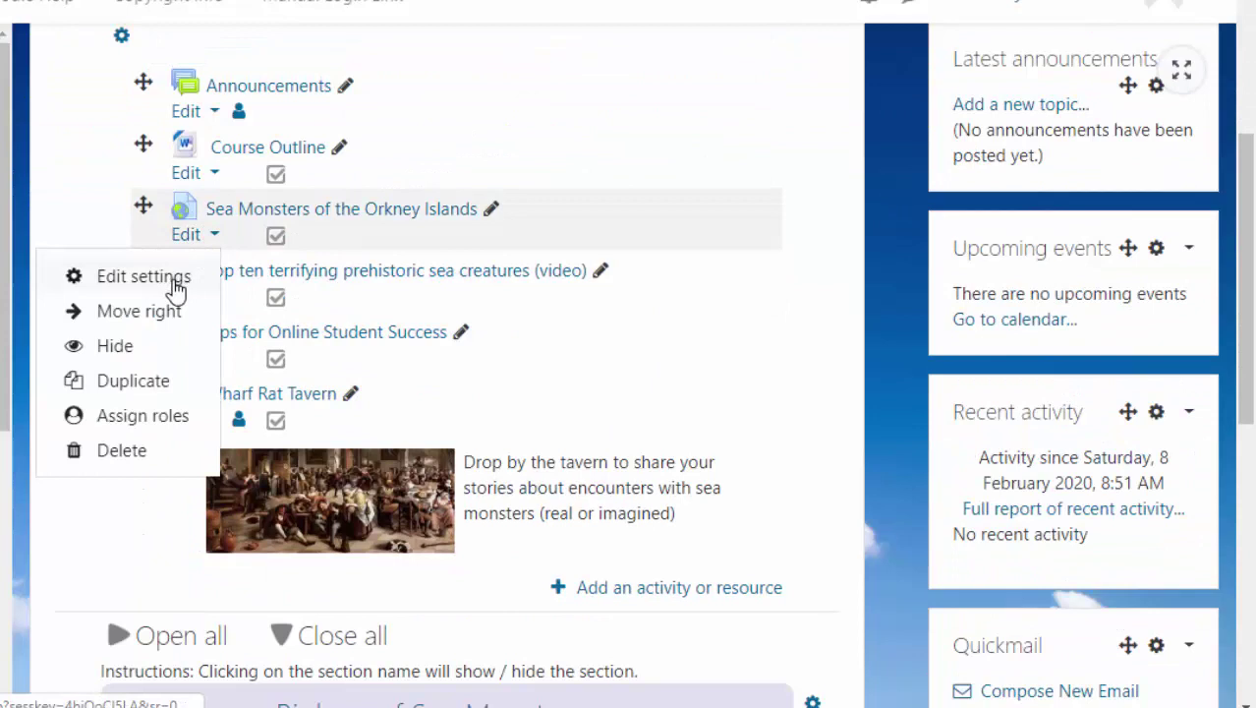
click(116, 346)
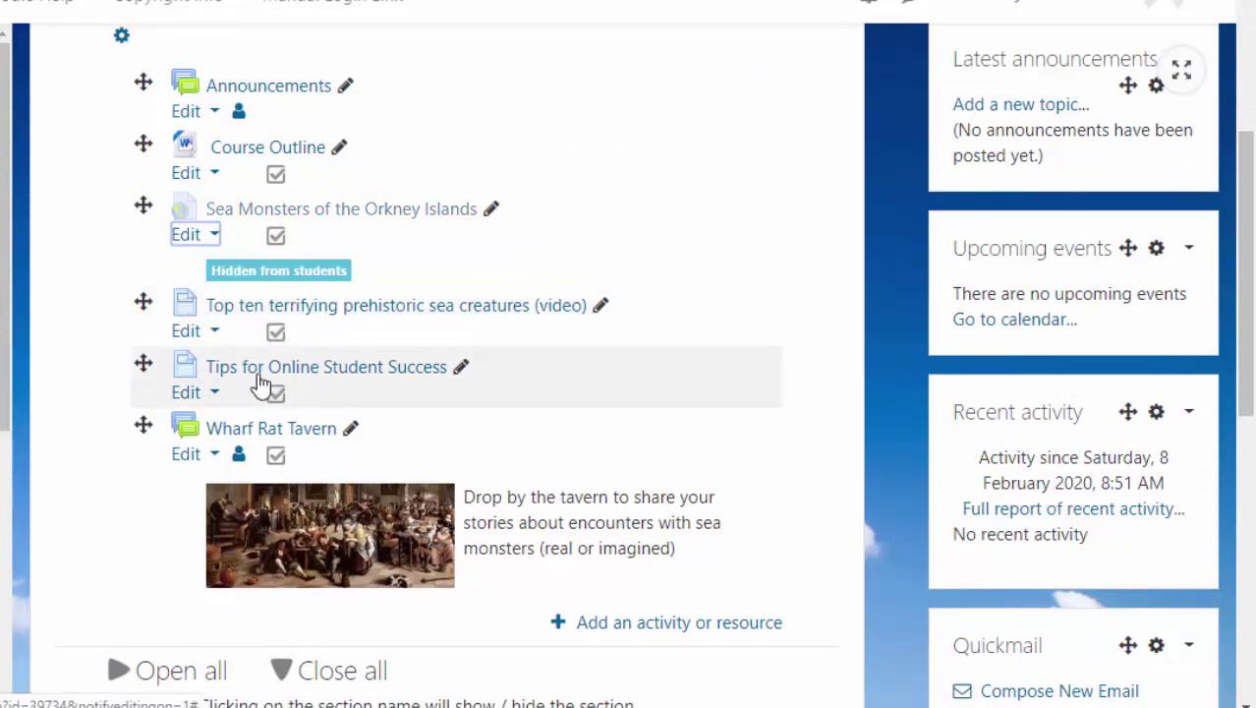
Hide the Top ten terrifying prehistoric sea creatures video in the Welcome section, and hide the entire Final Projects section from students.
click(214, 332)
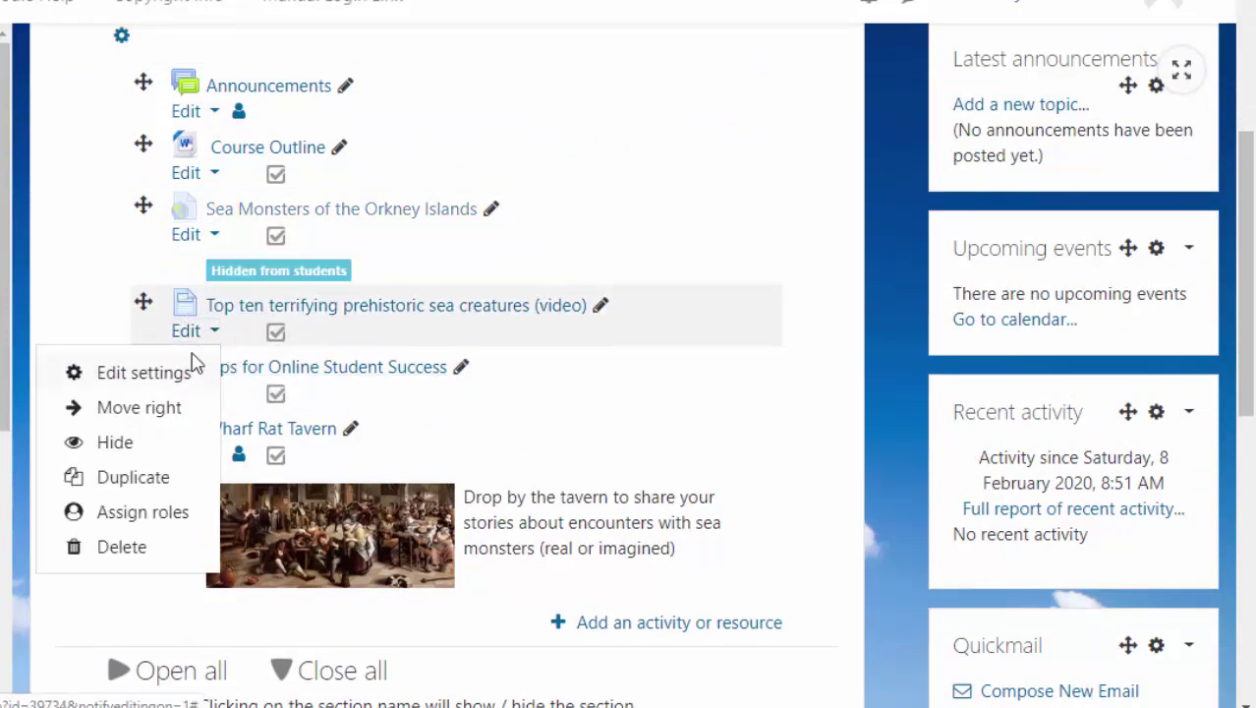
click(113, 443)
scroll(361, 384, down, 4)
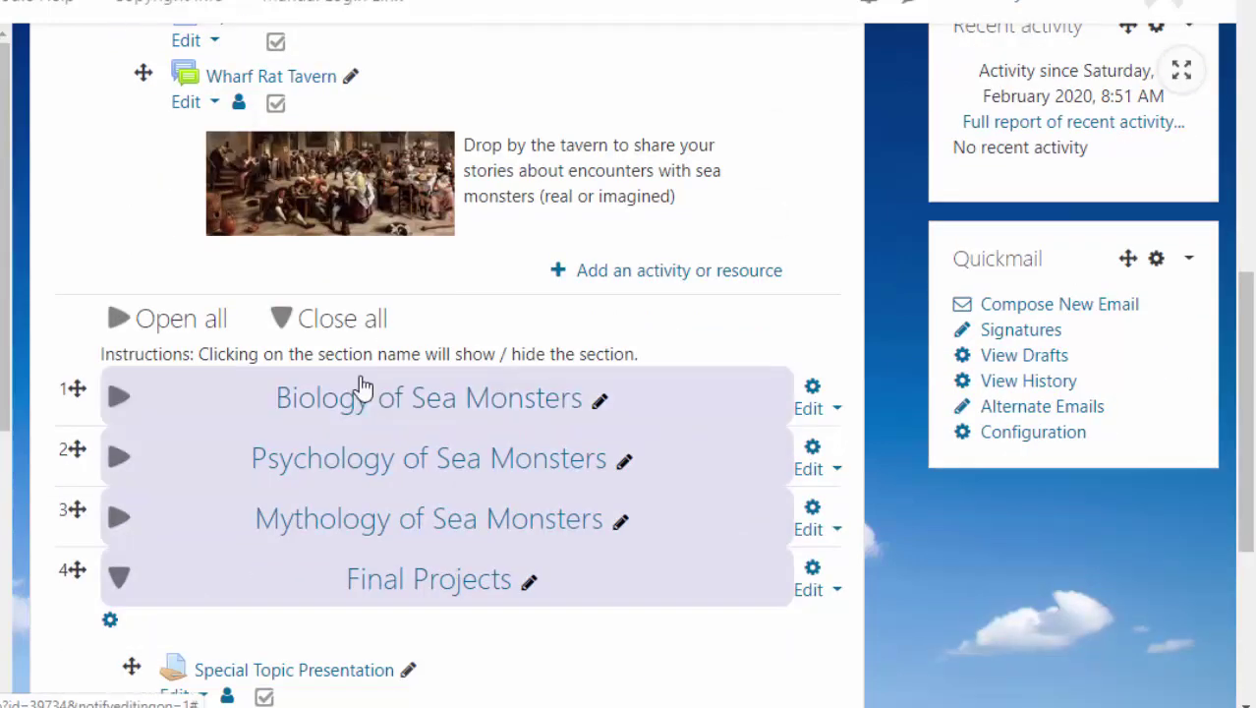
scroll(361, 385, down, 4)
scroll(365, 359, up, 2)
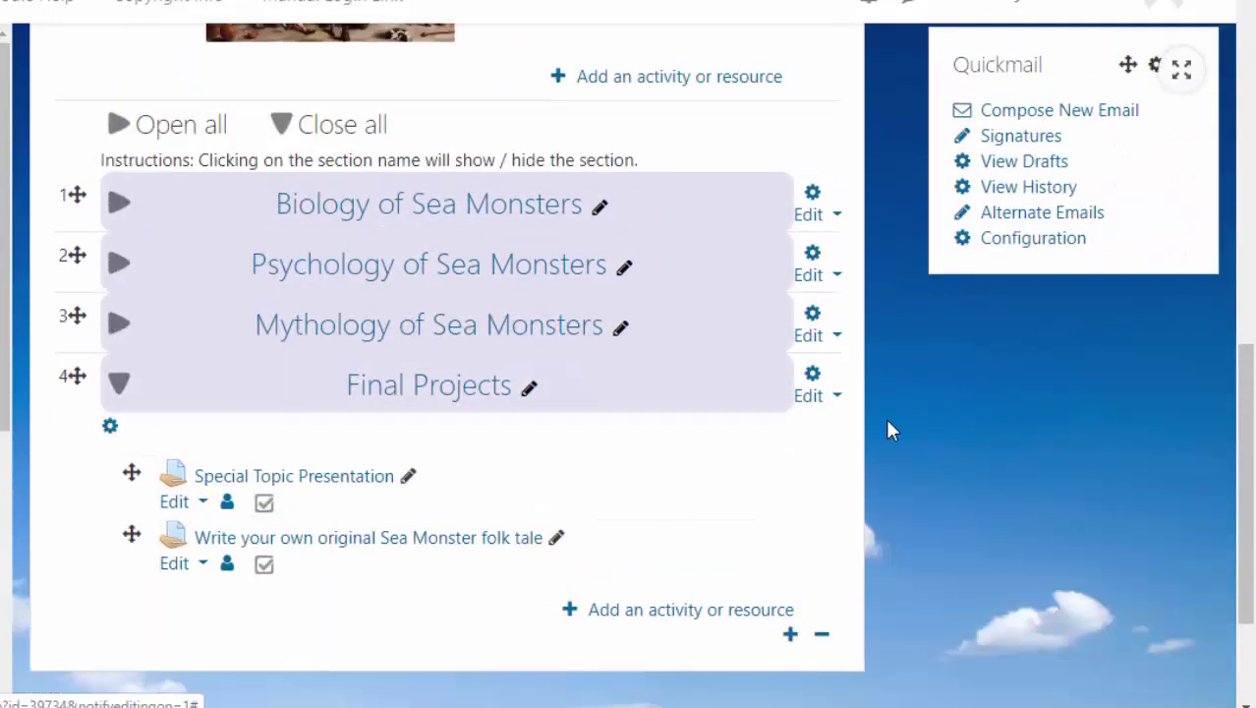
click(839, 403)
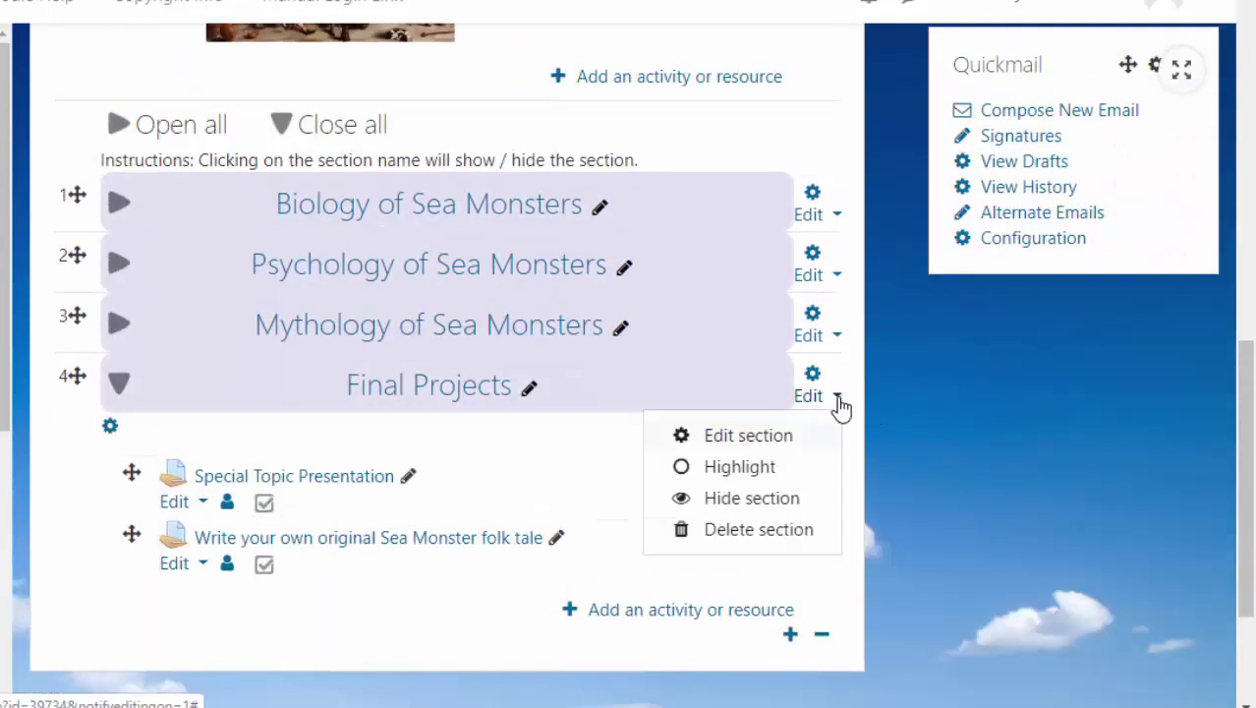
click(745, 501)
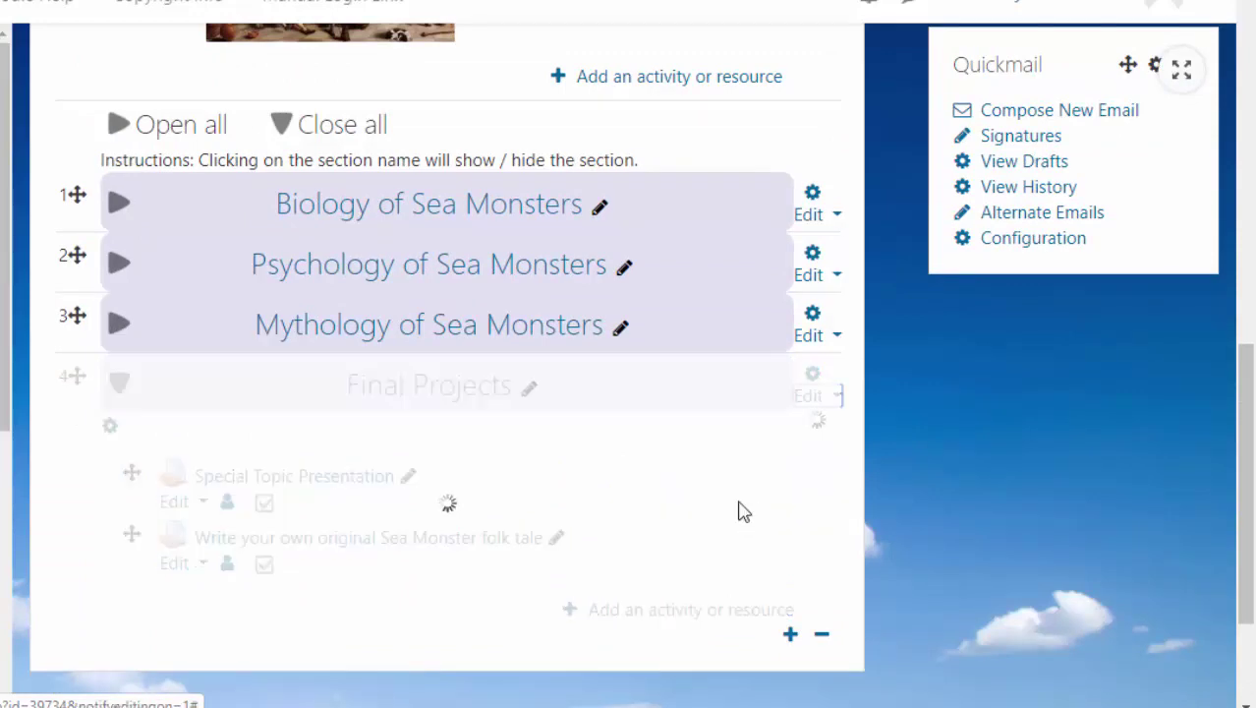
Switch the current role to Student to preview how the course appears to students.
scroll(539, 477, up, 10)
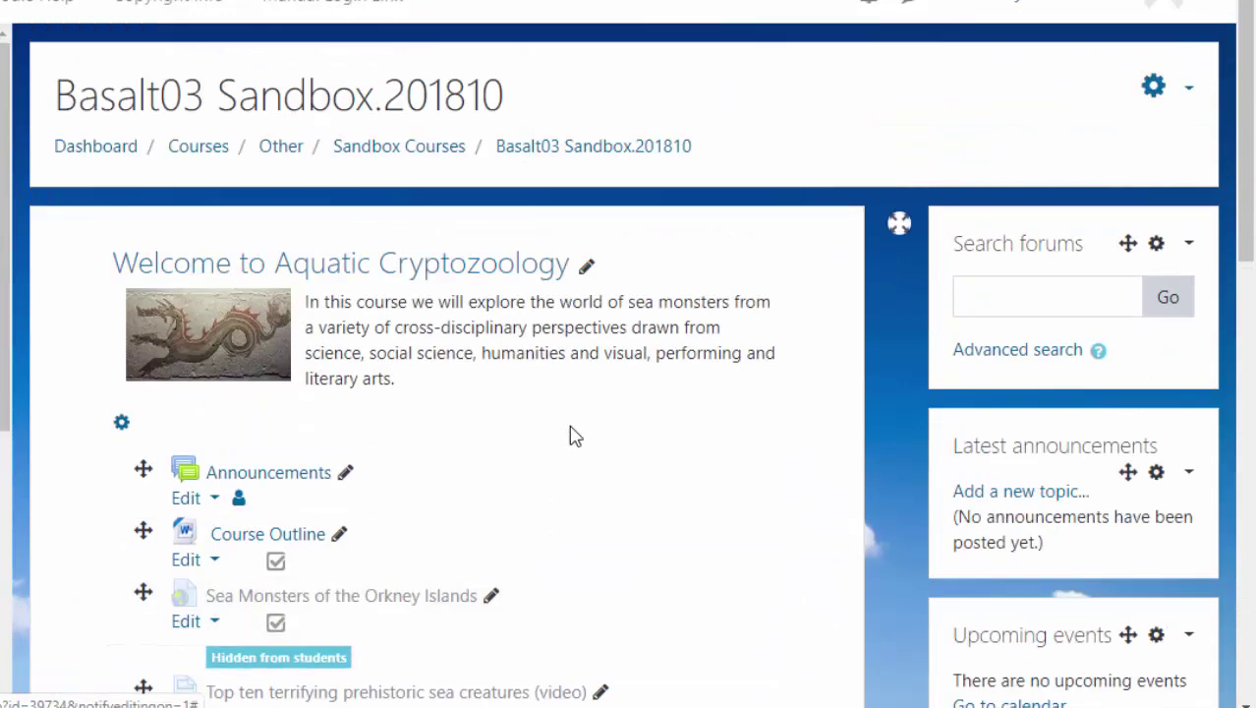
click(1191, 95)
click(995, 89)
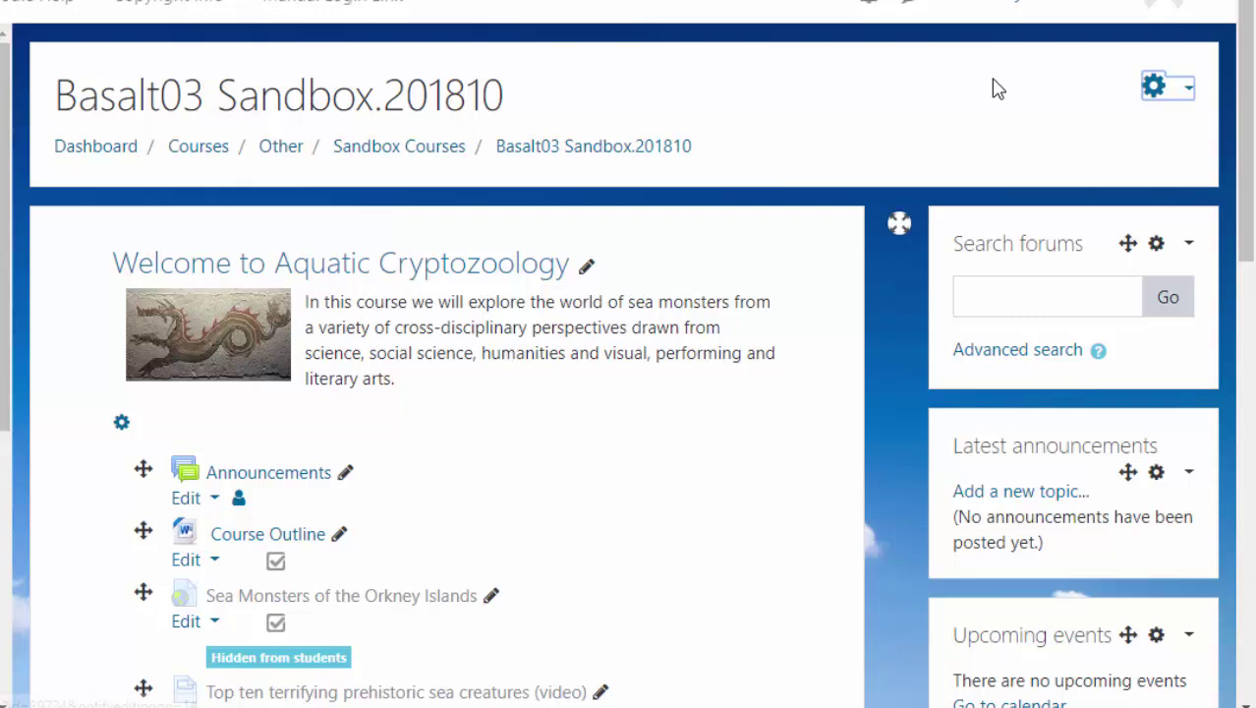
click(1216, 7)
click(1109, 307)
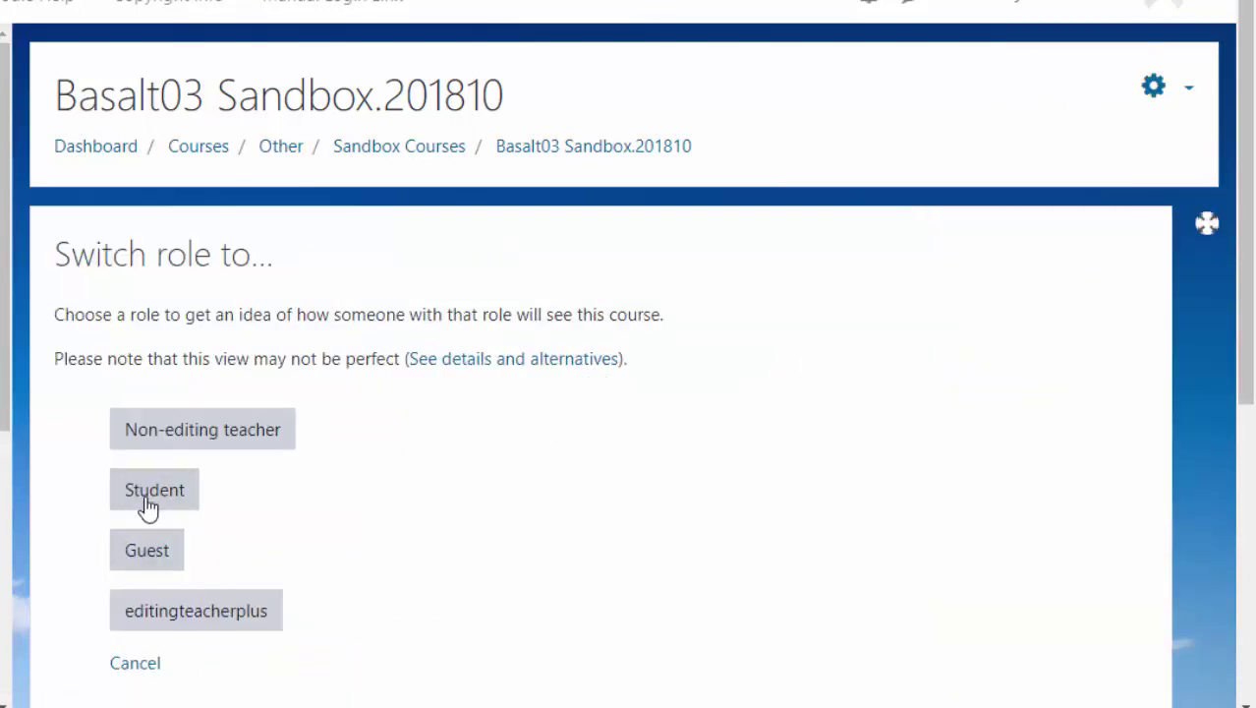
click(146, 504)
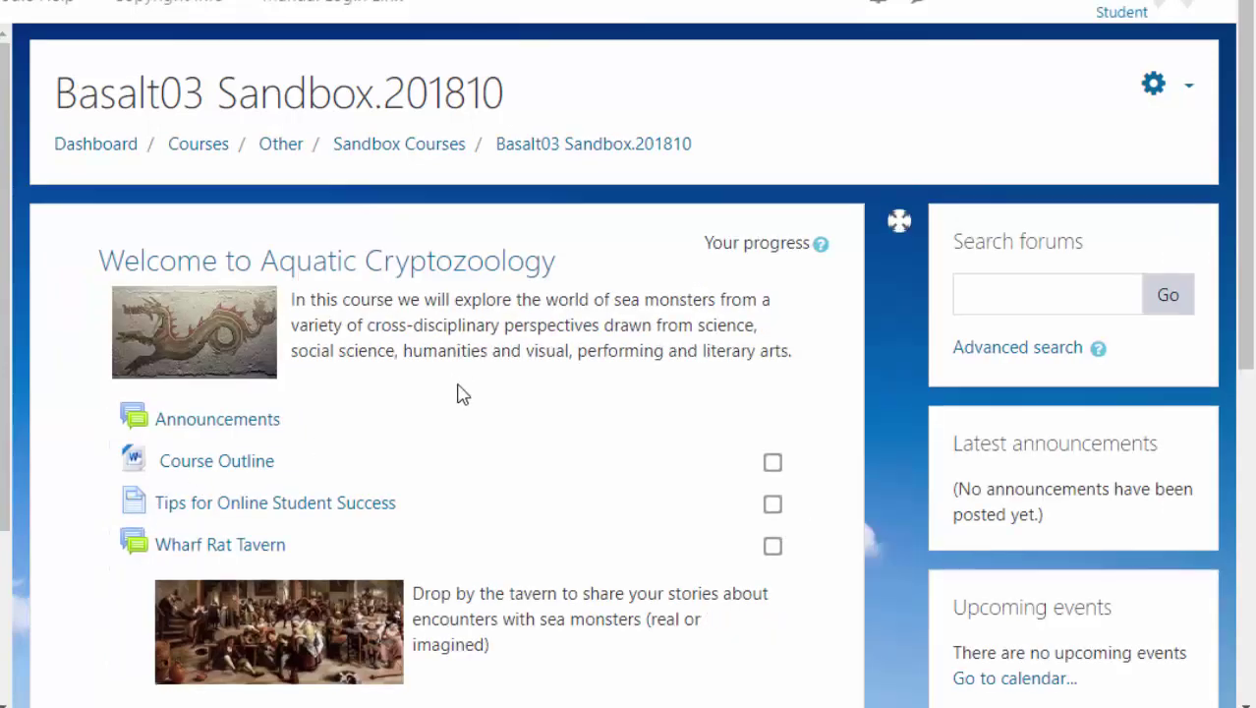
Check the Welcome section's resources and the list of topic sections as a student, and return to the normal role.
scroll(457, 393, down, 4)
scroll(285, 162, up, 2)
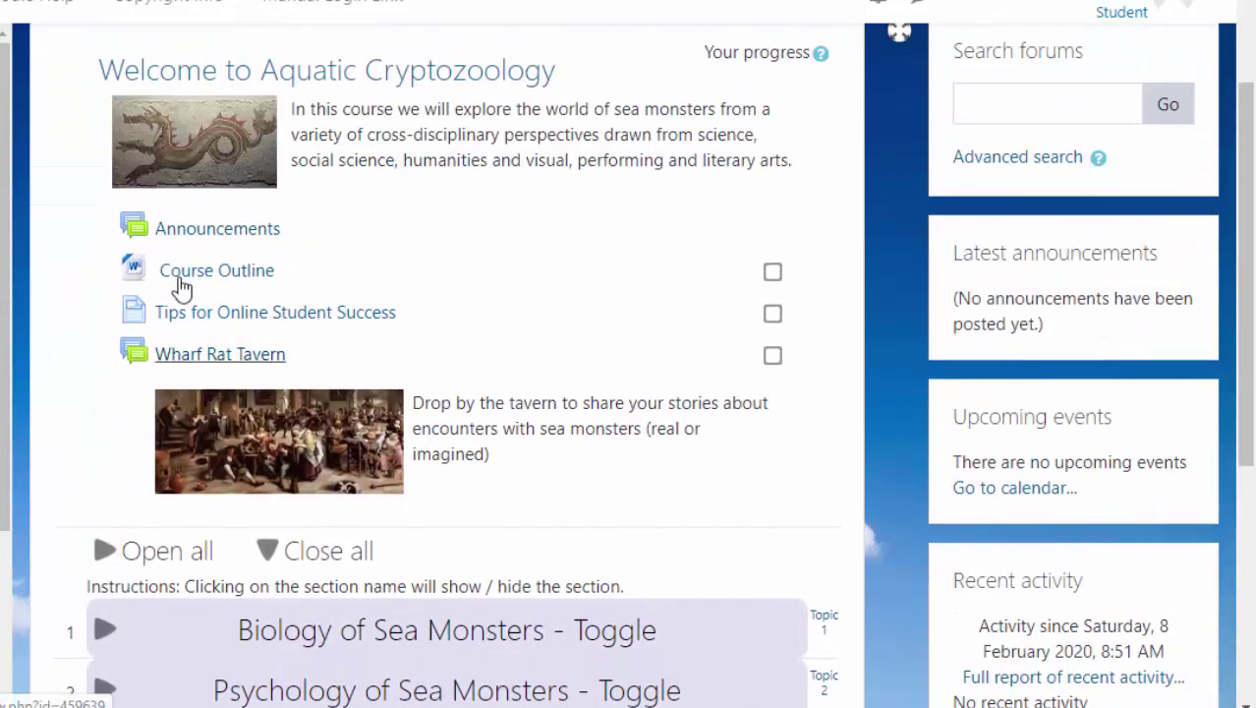
scroll(681, 425, down, 2)
scroll(682, 430, down, 2)
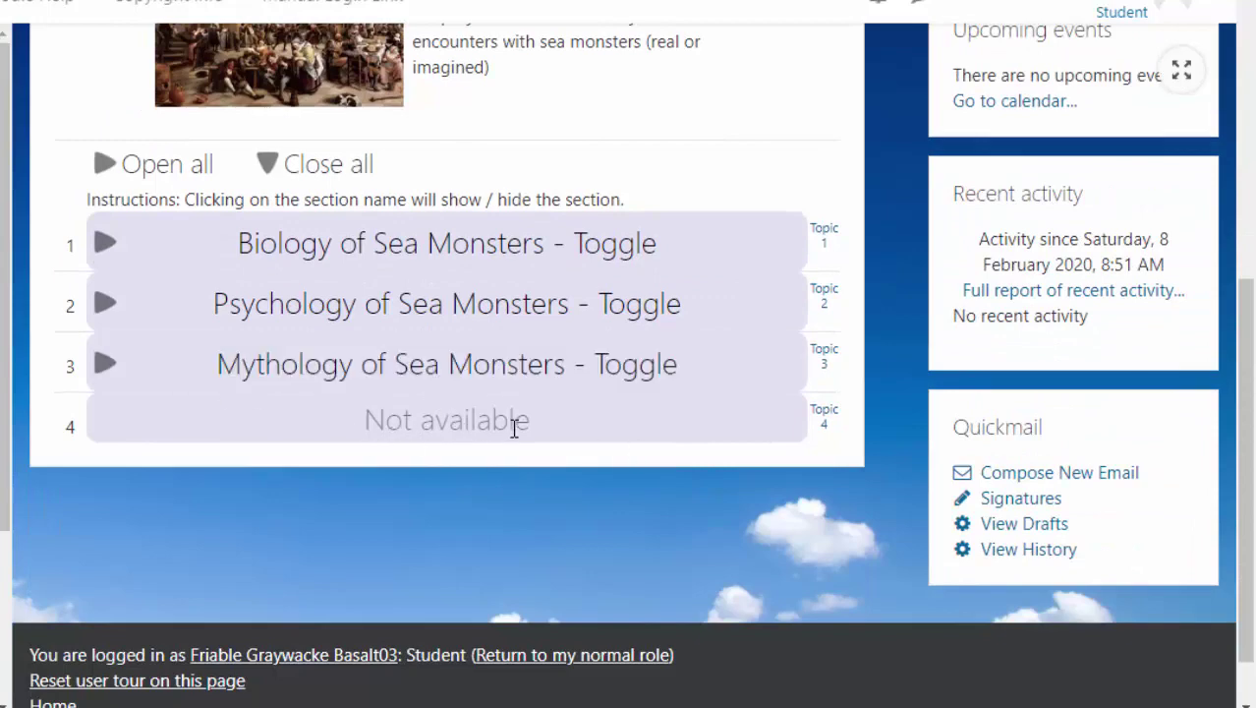
scroll(443, 358, up, 6)
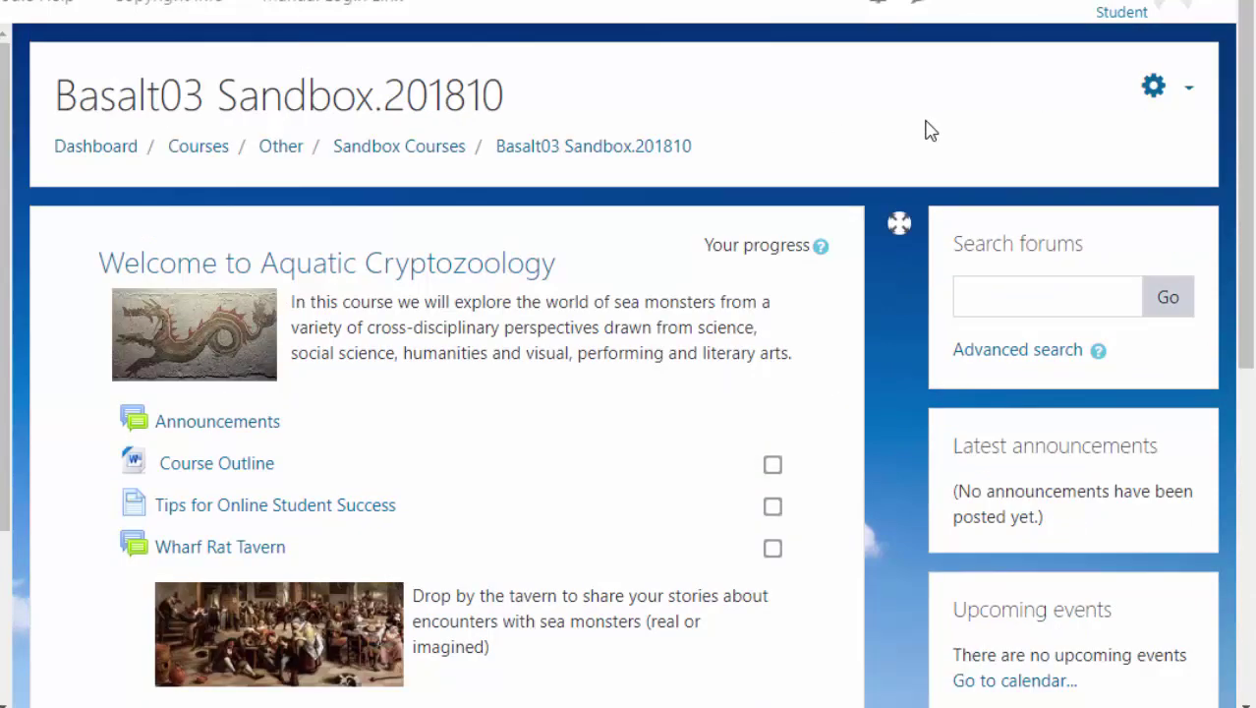
click(1213, 6)
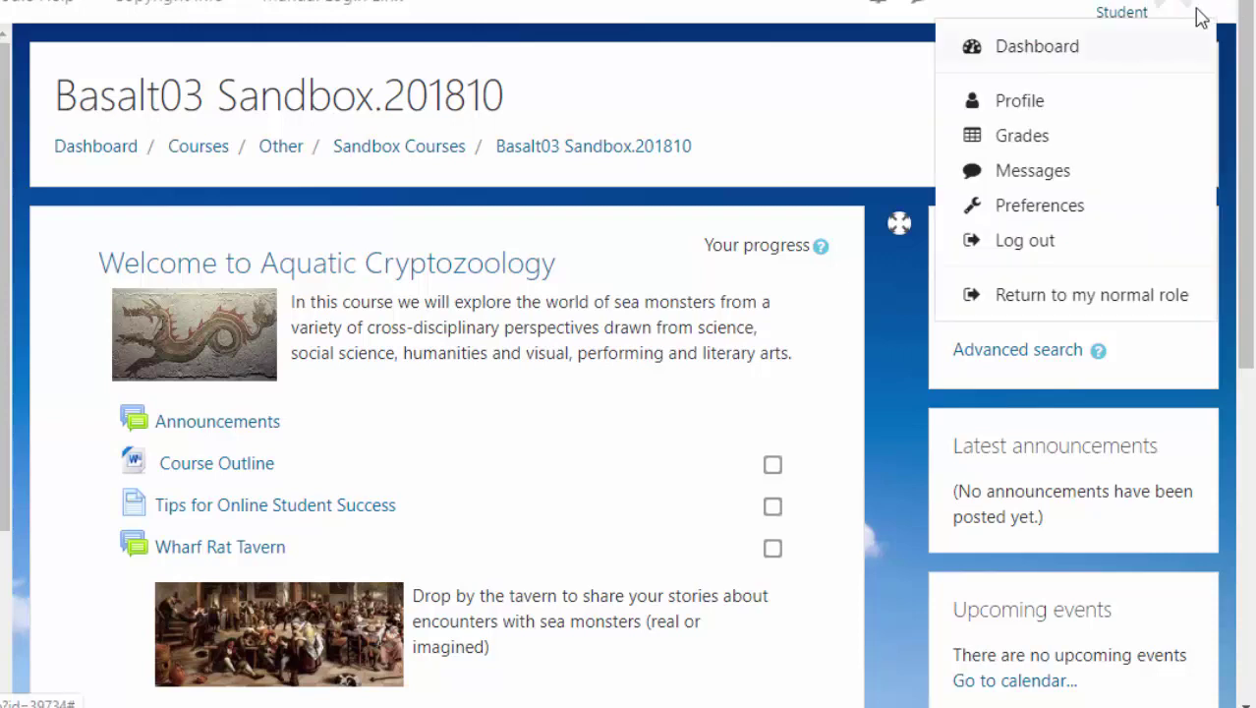
click(1023, 295)
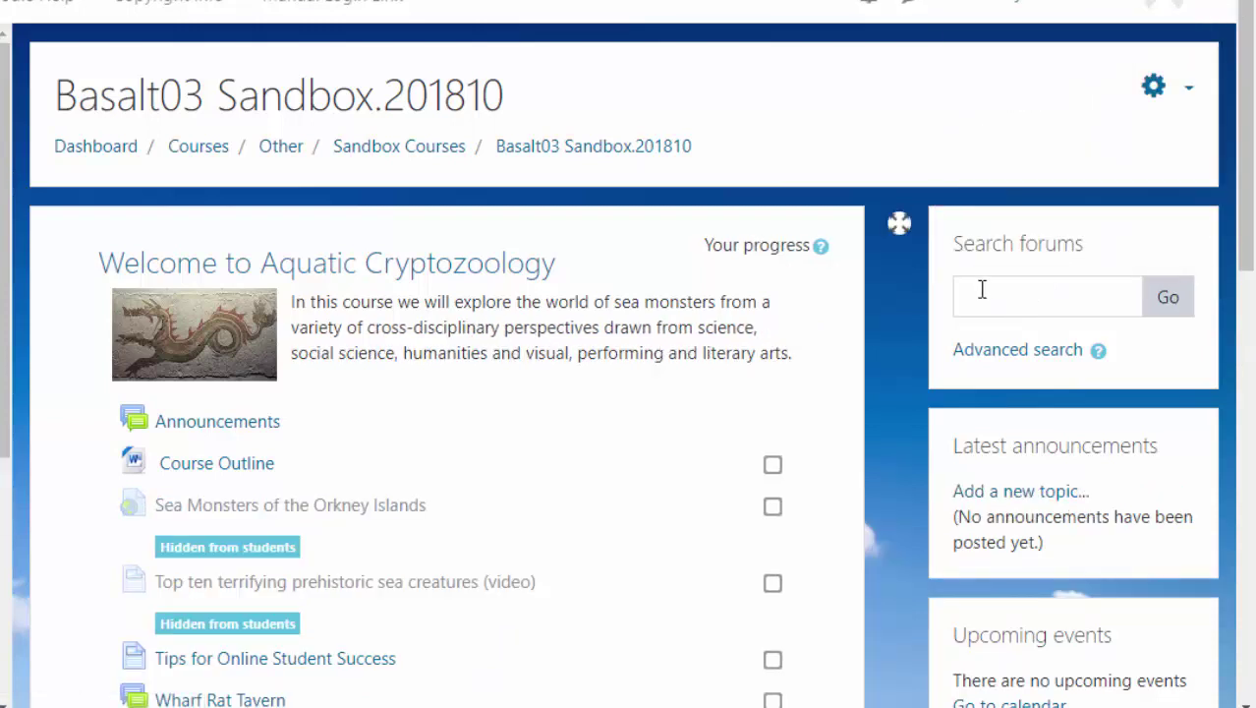